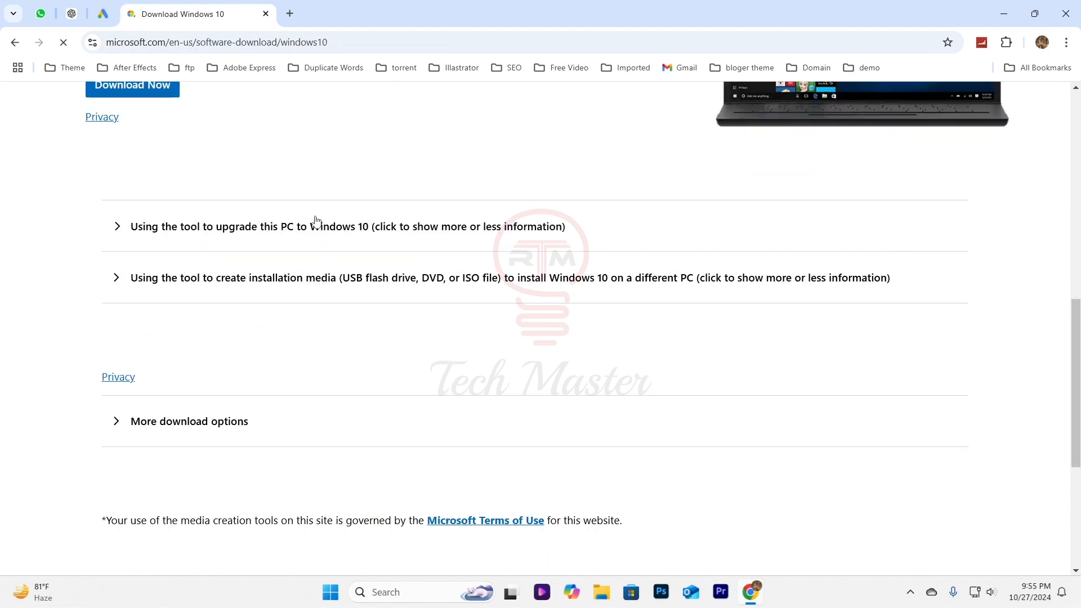
Open the browser's developer tools for the Windows 10 download page
{"action": "scroll", "coordinate": [314, 222], "scroll_direction": "up", "scroll_amount": 8}
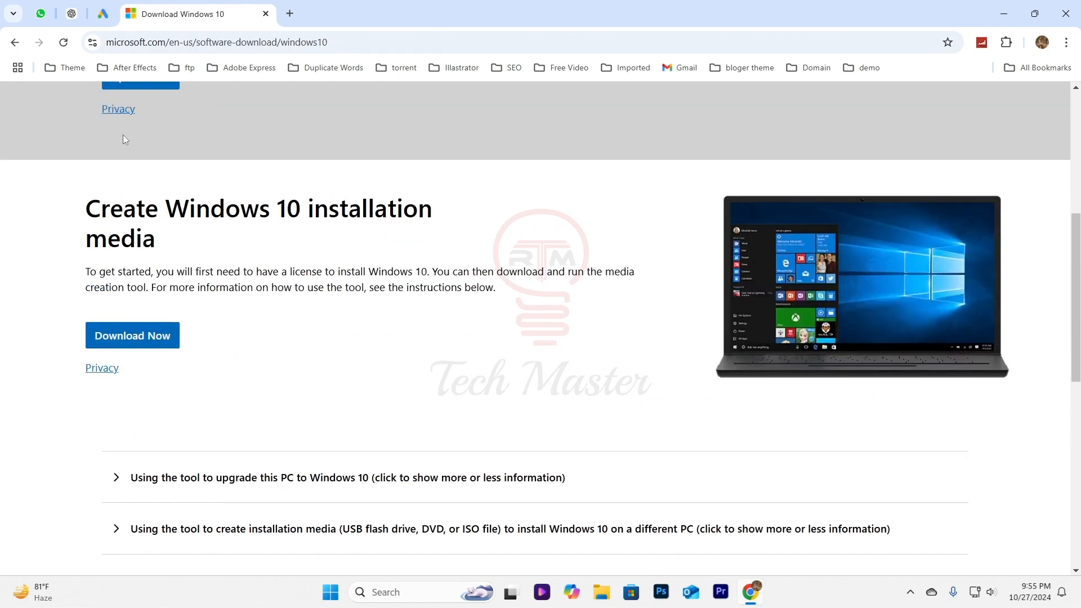
{"action": "scroll", "coordinate": [328, 221], "scroll_direction": "up", "scroll_amount": 1}
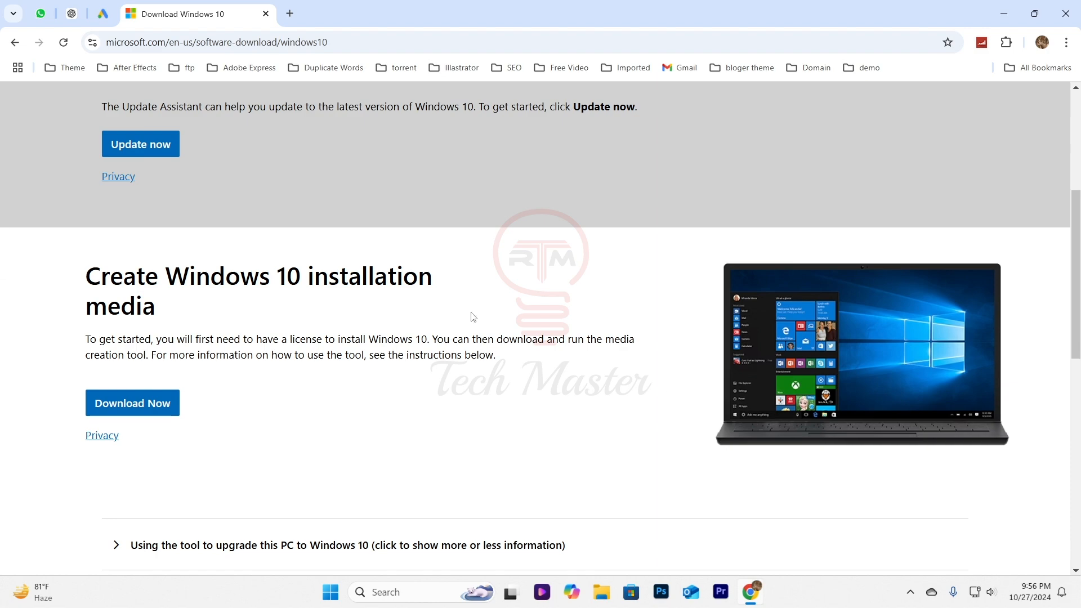
{"action": "left_click", "coordinate": [1068, 42]}
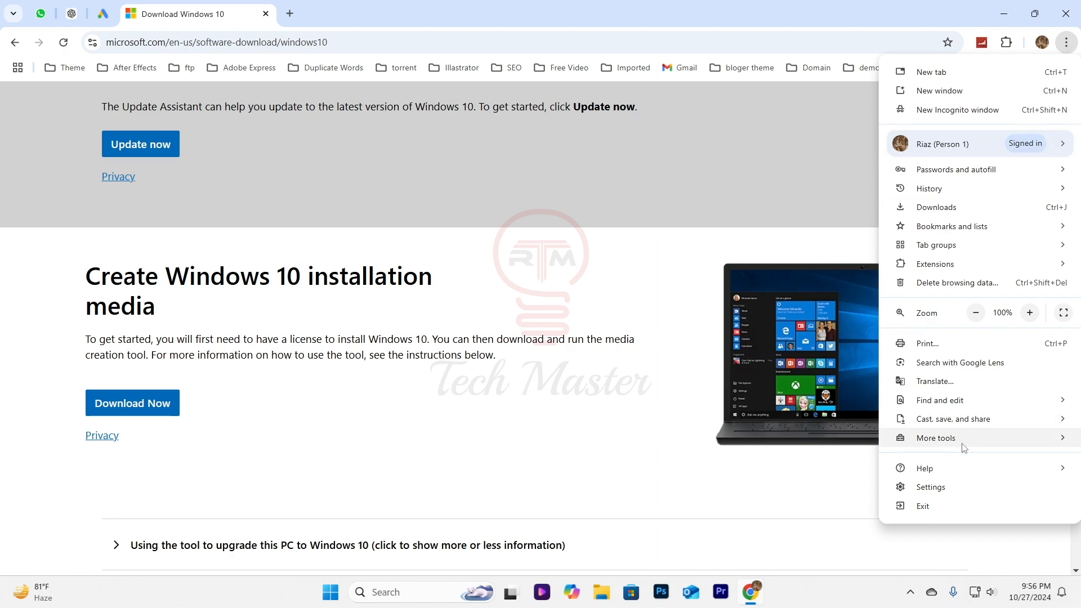
{"action": "mouse_move", "coordinate": [962, 445]}
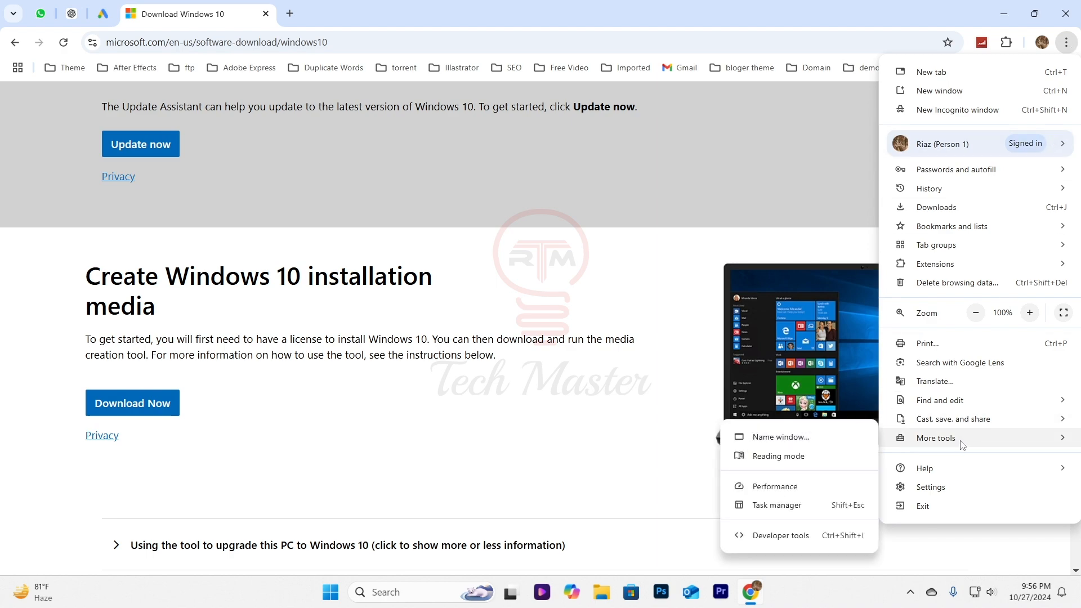
{"action": "left_click", "coordinate": [785, 540]}
Look through the Windows 10 download page to see which download options it offers in the desktop layout
{"action": "scroll", "coordinate": [210, 325], "scroll_direction": "up", "scroll_amount": 5}
{"action": "scroll", "coordinate": [210, 325], "scroll_direction": "down", "scroll_amount": 12}
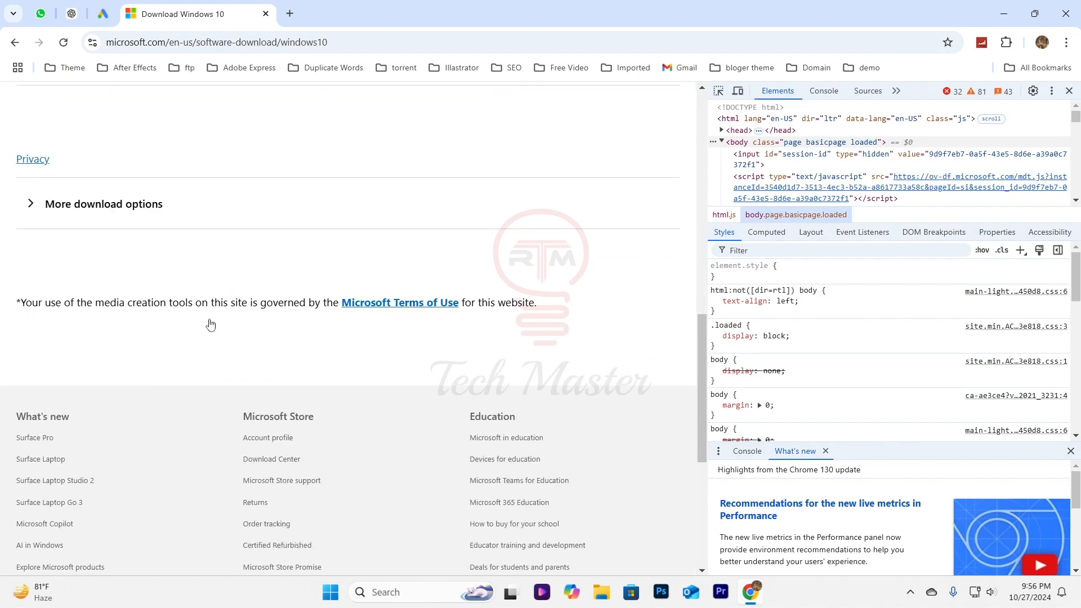
{"action": "scroll", "coordinate": [112, 267], "scroll_direction": "up", "scroll_amount": 6}
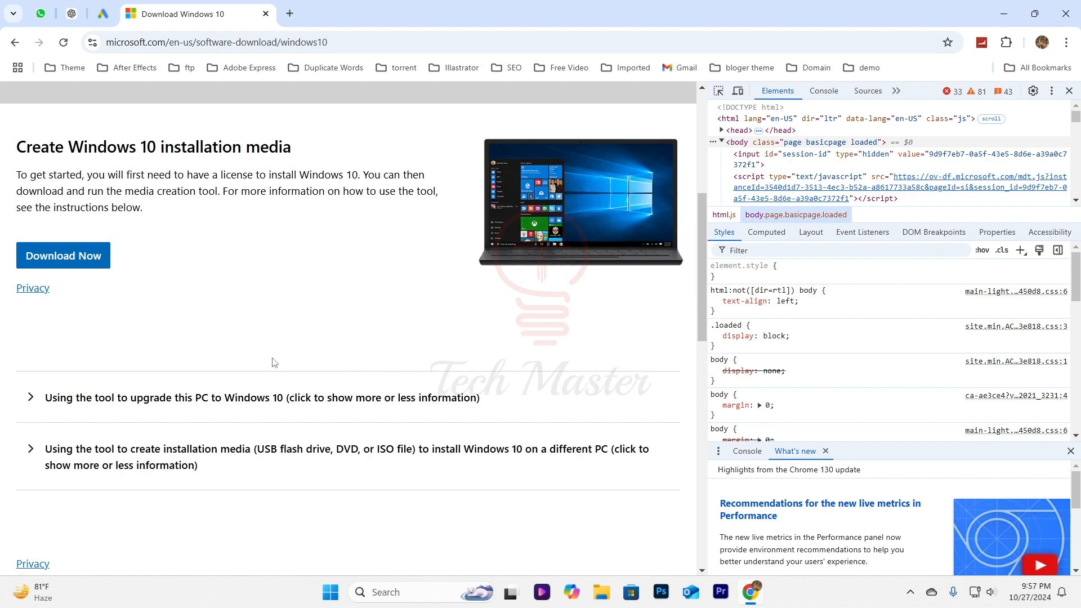
{"action": "scroll", "coordinate": [275, 372], "scroll_direction": "up", "scroll_amount": 5}
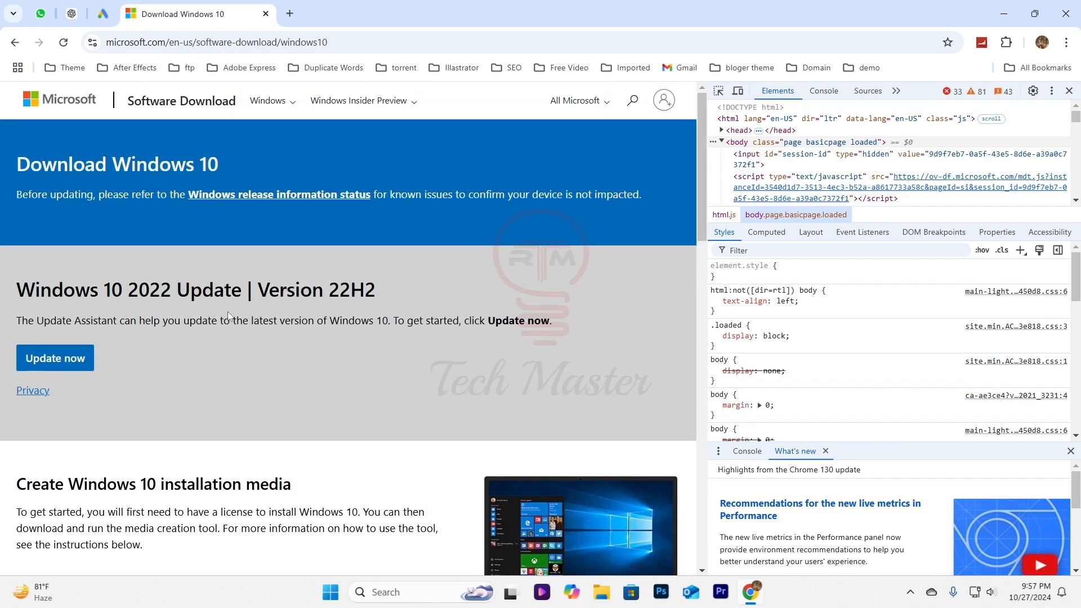
{"action": "scroll", "coordinate": [69, 415], "scroll_direction": "down", "scroll_amount": 5}
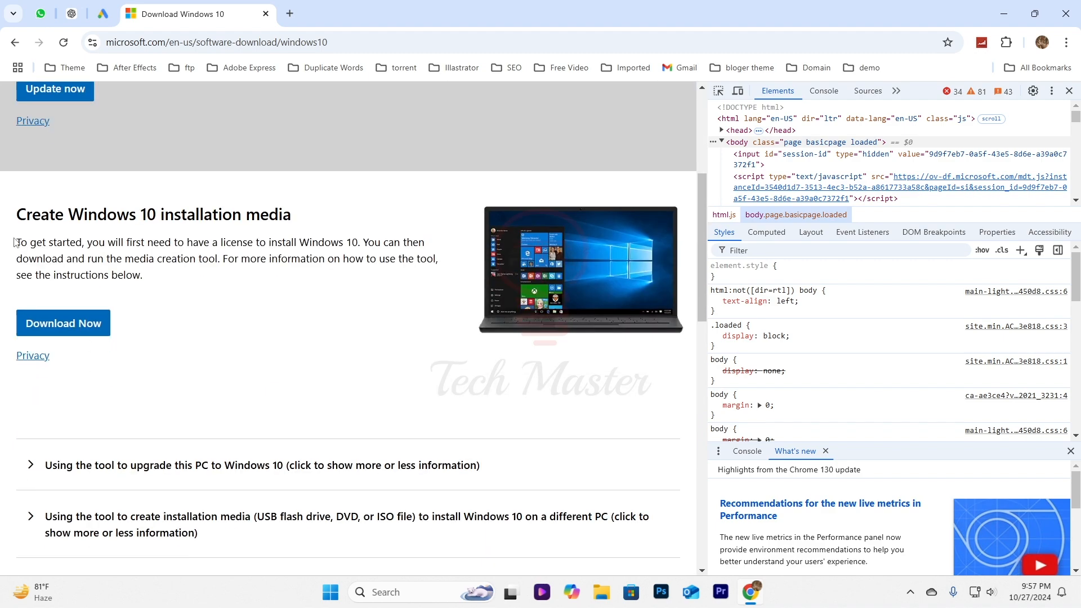
{"action": "scroll", "coordinate": [67, 431], "scroll_direction": "down", "scroll_amount": 2}
{"action": "scroll", "coordinate": [67, 431], "scroll_direction": "down", "scroll_amount": 2}
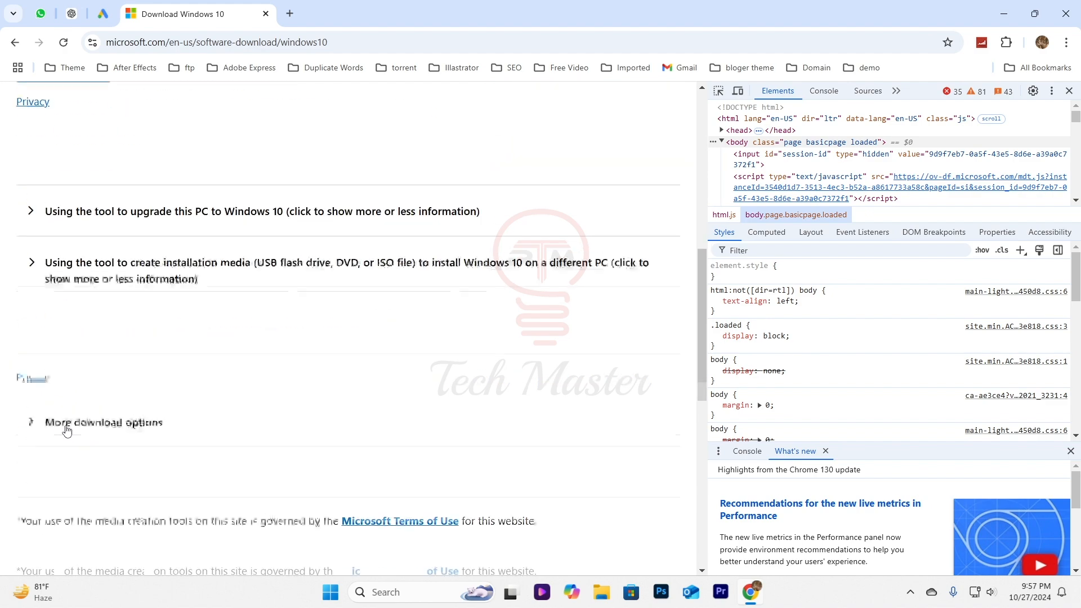
{"action": "scroll", "coordinate": [67, 431], "scroll_direction": "up", "scroll_amount": 2}
{"action": "scroll", "coordinate": [519, 345], "scroll_direction": "up", "scroll_amount": 3}
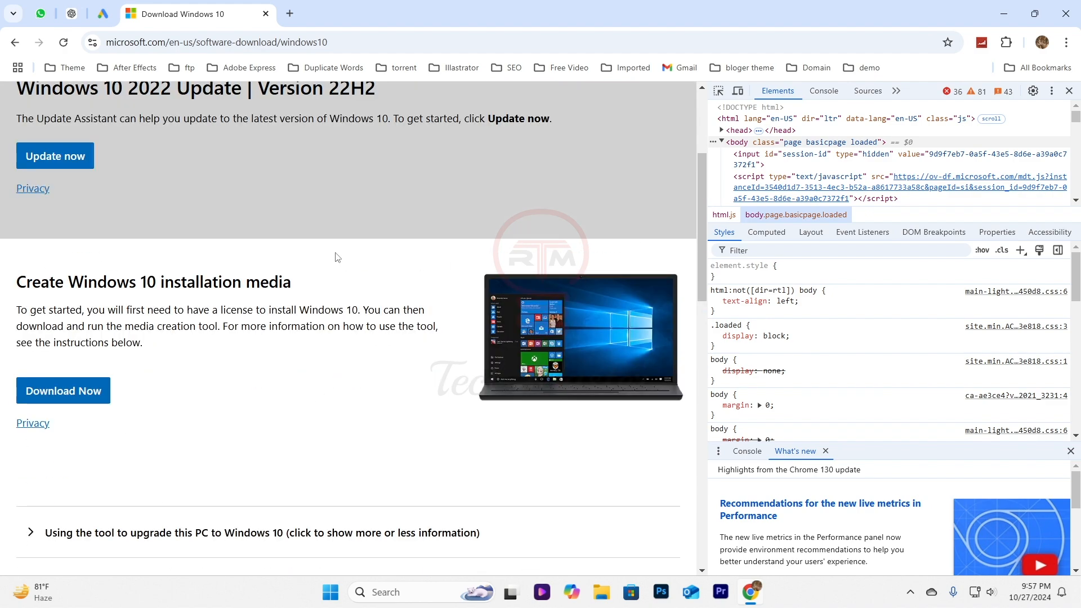
Turn on device emulation for the Windows 10 download page and reload it to reach the disc image (ISO) page
{"action": "left_click", "coordinate": [738, 91]}
{"action": "scroll", "coordinate": [368, 333], "scroll_direction": "down", "scroll_amount": 3}
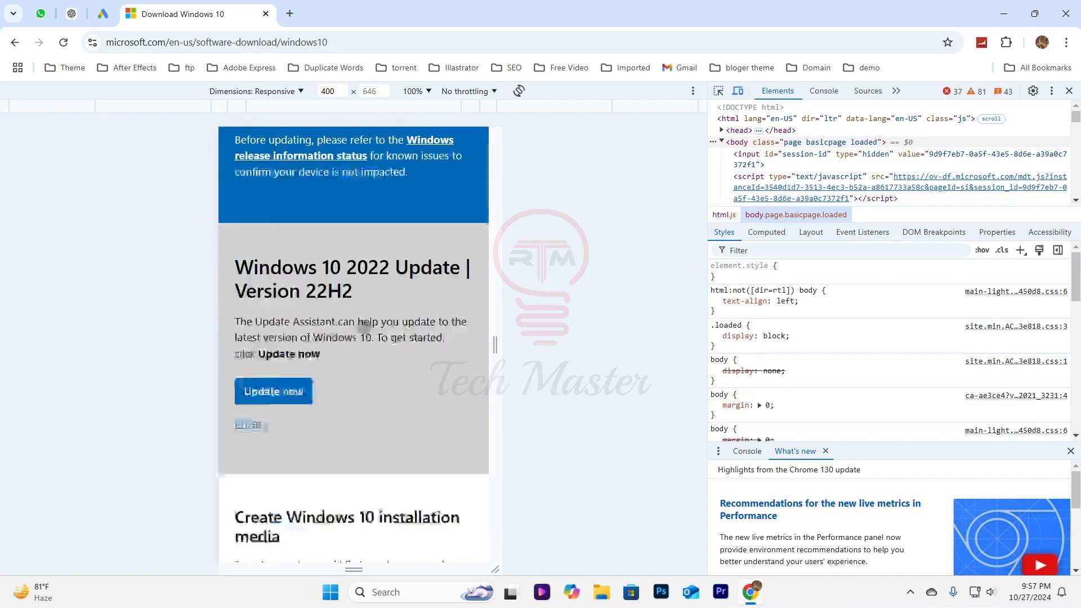
{"action": "scroll", "coordinate": [368, 334], "scroll_direction": "up", "scroll_amount": 3}
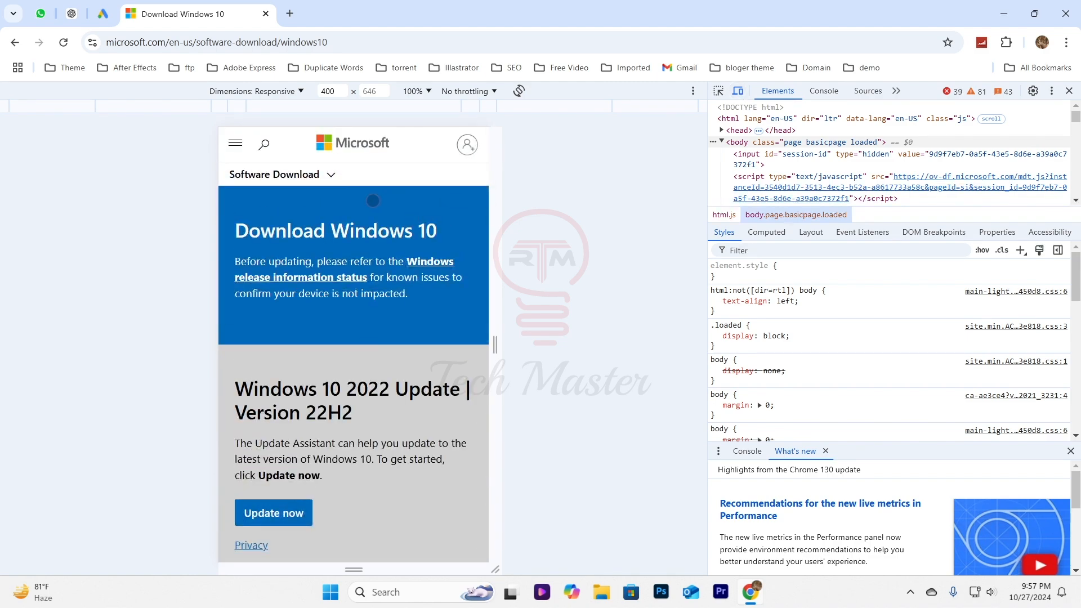
{"action": "scroll", "coordinate": [373, 200], "scroll_direction": "down", "scroll_amount": 5}
{"action": "scroll", "coordinate": [337, 398], "scroll_direction": "down", "scroll_amount": 10}
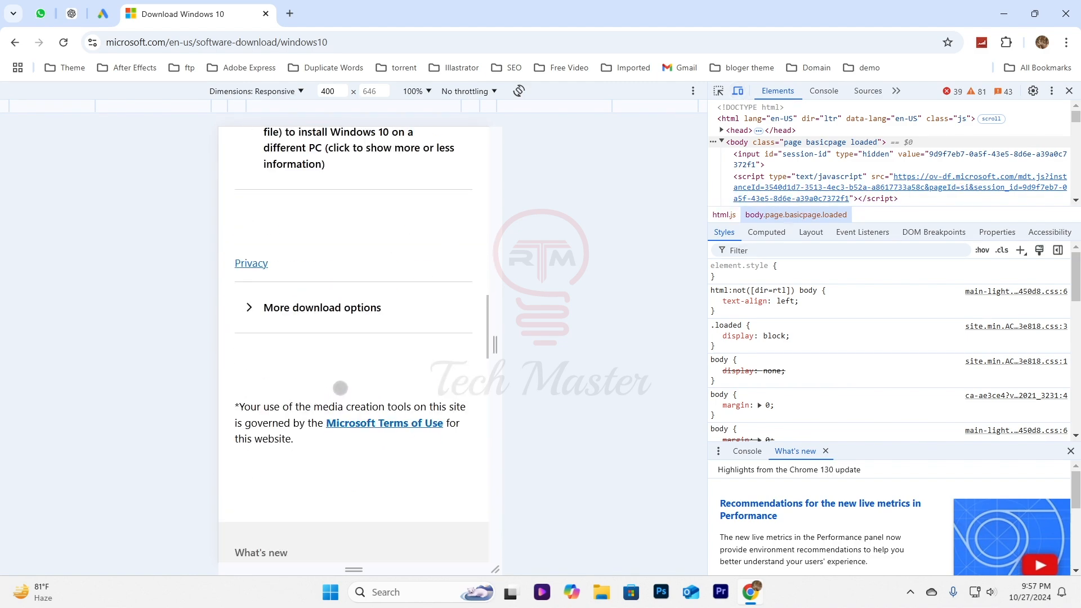
{"action": "scroll", "coordinate": [341, 387], "scroll_direction": "up", "scroll_amount": 10}
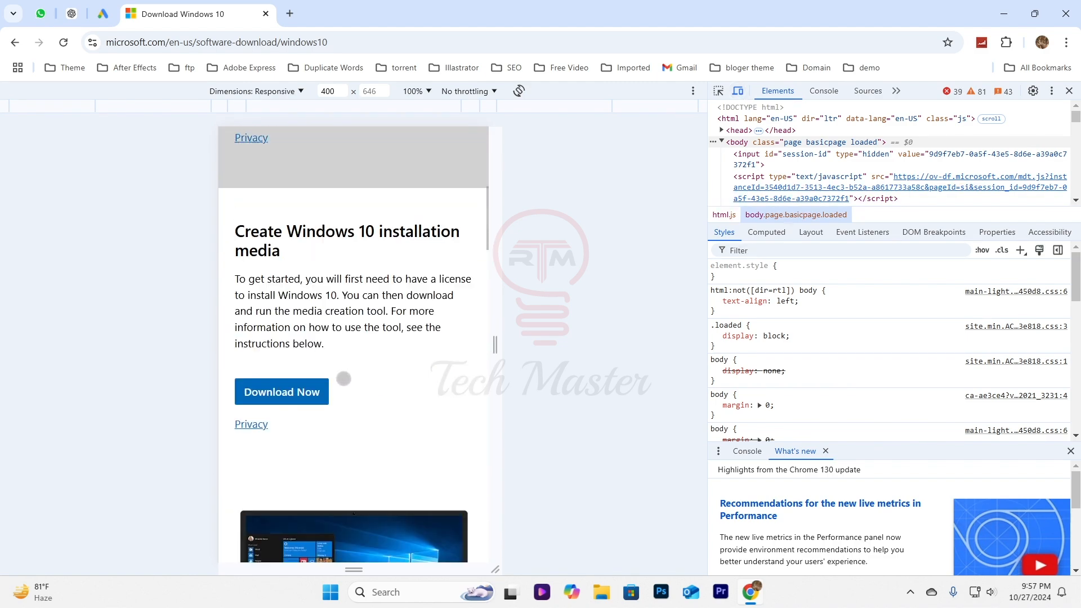
{"action": "left_click", "coordinate": [64, 43]}
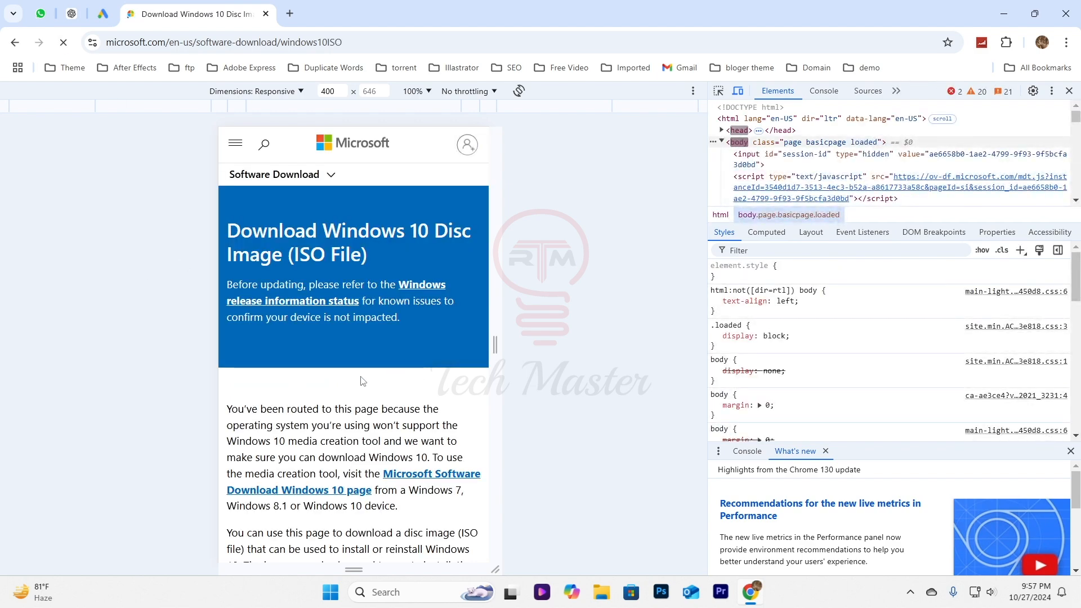
Choose Windows 10 (multi-edition ISO) as the edition and confirm it
{"action": "scroll", "coordinate": [362, 382], "scroll_direction": "down", "scroll_amount": 5}
{"action": "scroll", "coordinate": [362, 381], "scroll_direction": "down", "scroll_amount": 5}
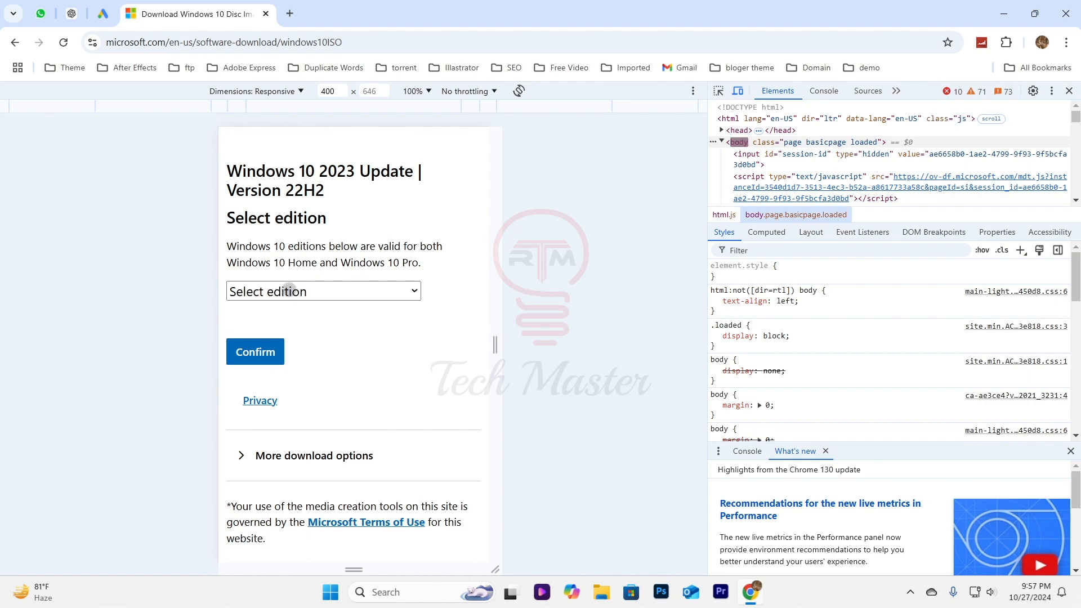
{"action": "left_click", "coordinate": [291, 293]}
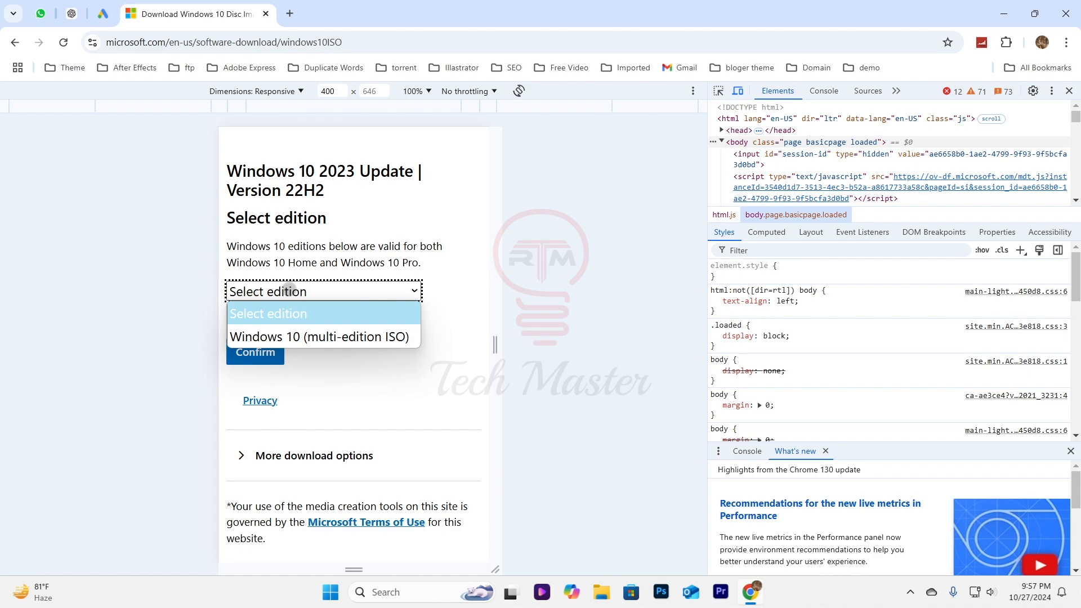
{"action": "left_click", "coordinate": [291, 337]}
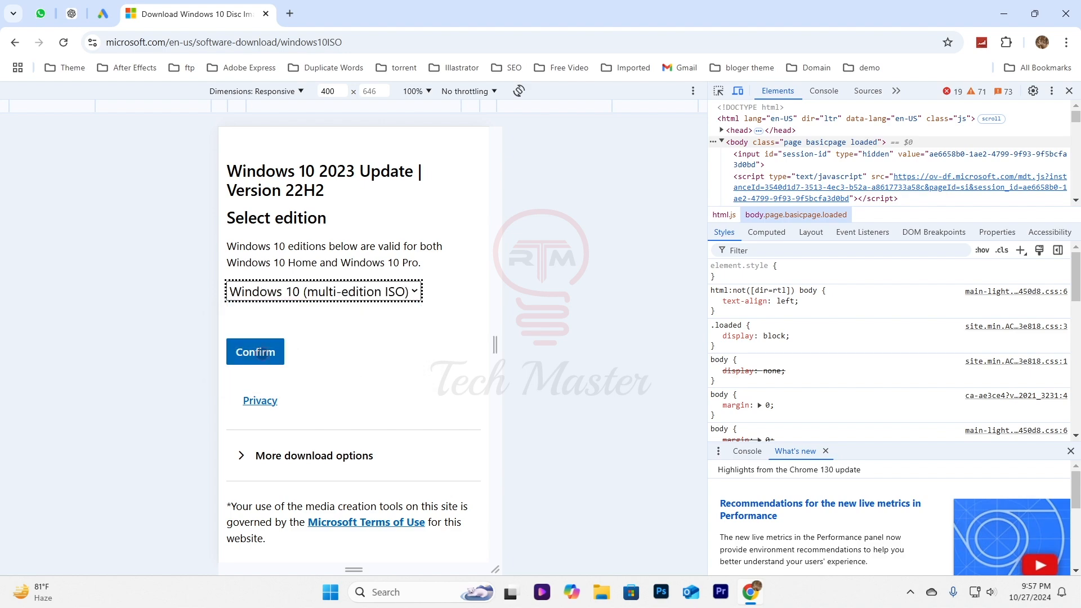
{"action": "left_click", "coordinate": [263, 355]}
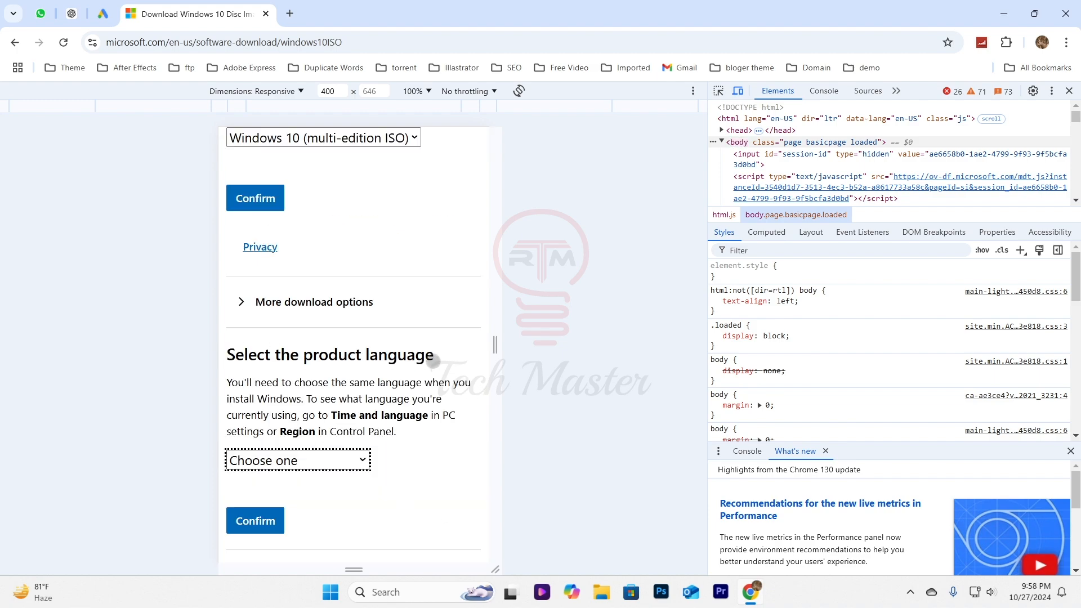
Choose English (United States) as the product language and confirm it
{"action": "left_click", "coordinate": [281, 462]}
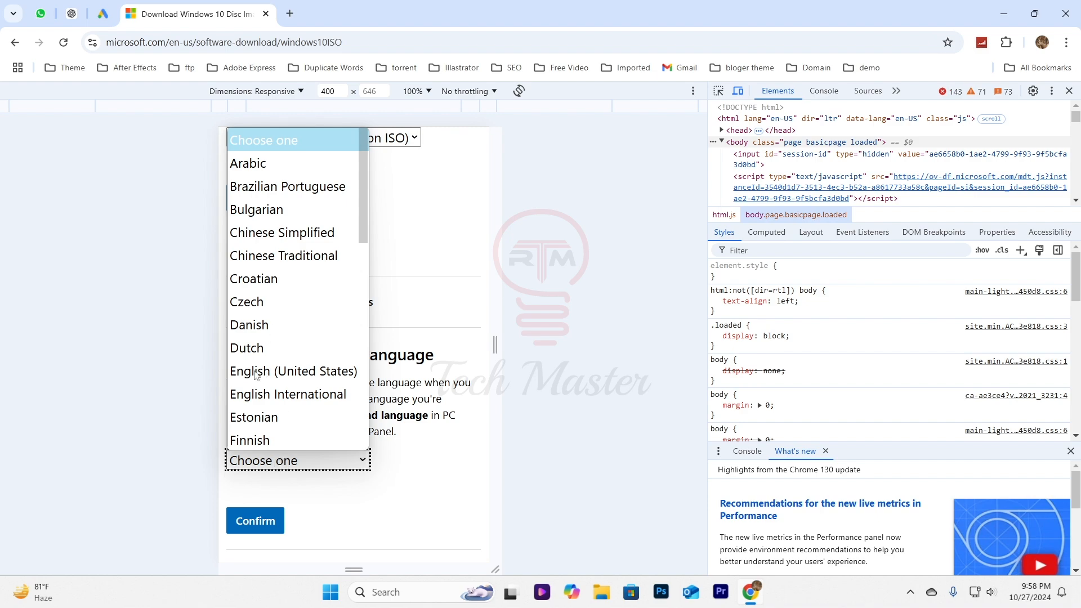
{"action": "left_click", "coordinate": [254, 372]}
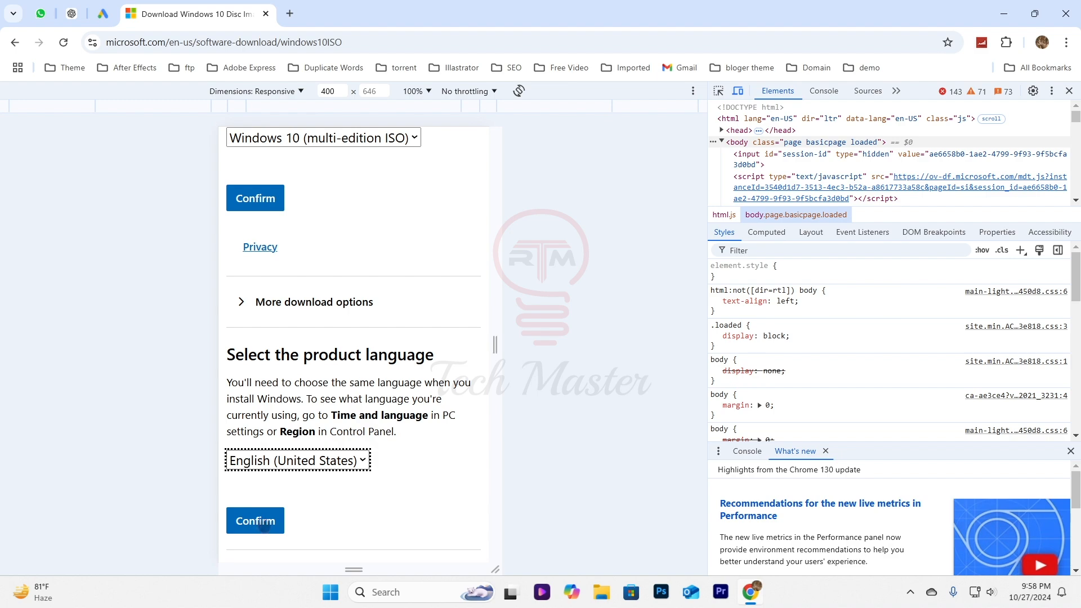
{"action": "left_click", "coordinate": [255, 519]}
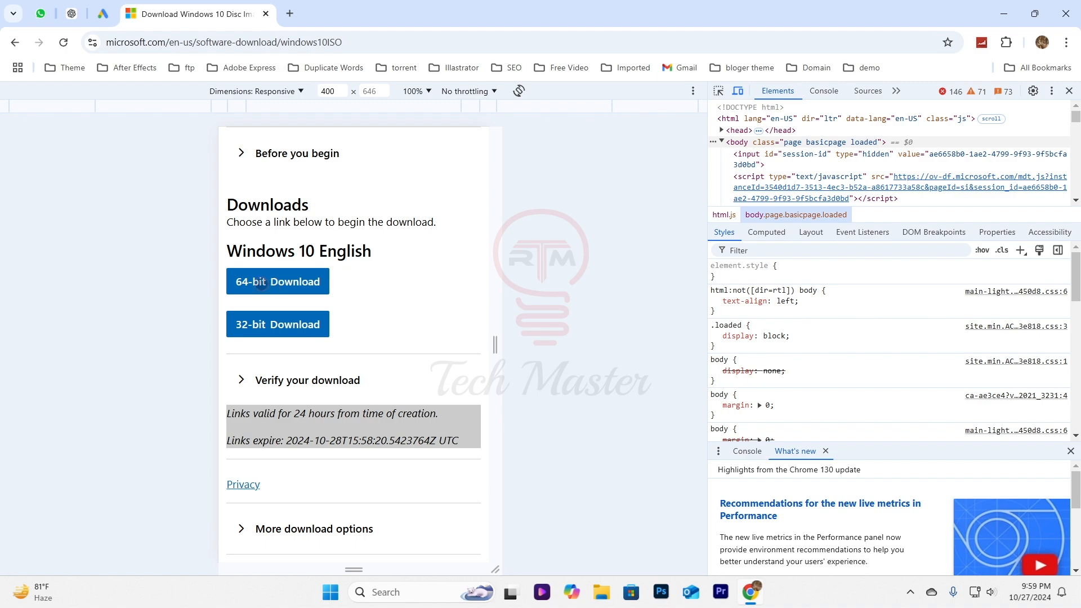
Start the 64-bit Windows 10 English ISO download, check it in the recent download history and cancel it
{"action": "left_click", "coordinate": [261, 284]}
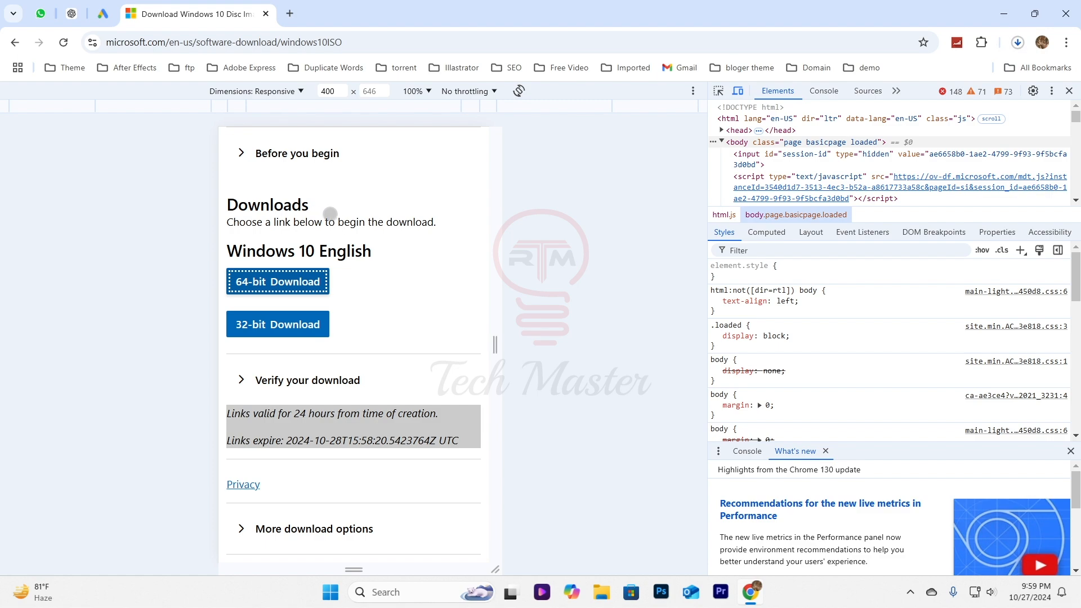
{"action": "left_click", "coordinate": [1018, 43]}
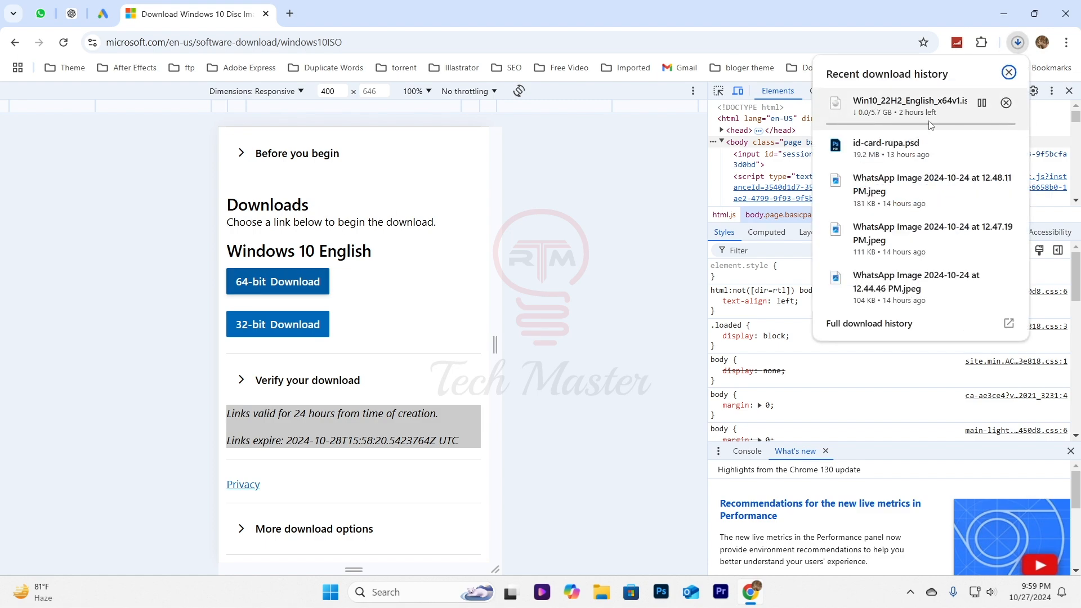
{"action": "left_click", "coordinate": [1006, 103]}
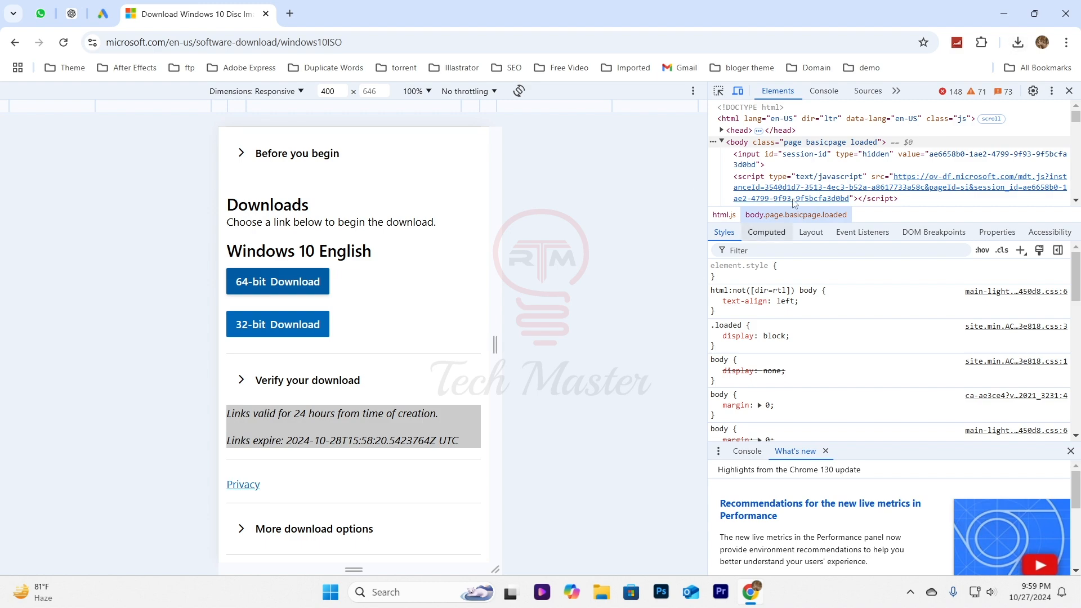
Search Google for "rufus" in a new tab and open the official rufus.ie site
{"action": "left_click", "coordinate": [290, 13]}
{"action": "left_click", "coordinate": [344, 274]}
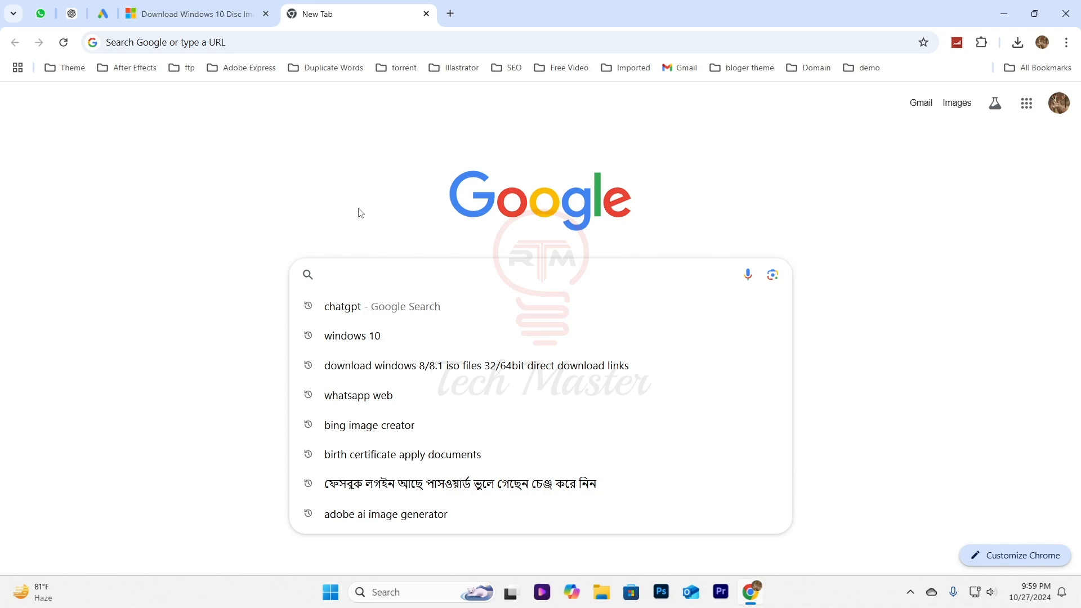
{"action": "type", "text": "rufus"}
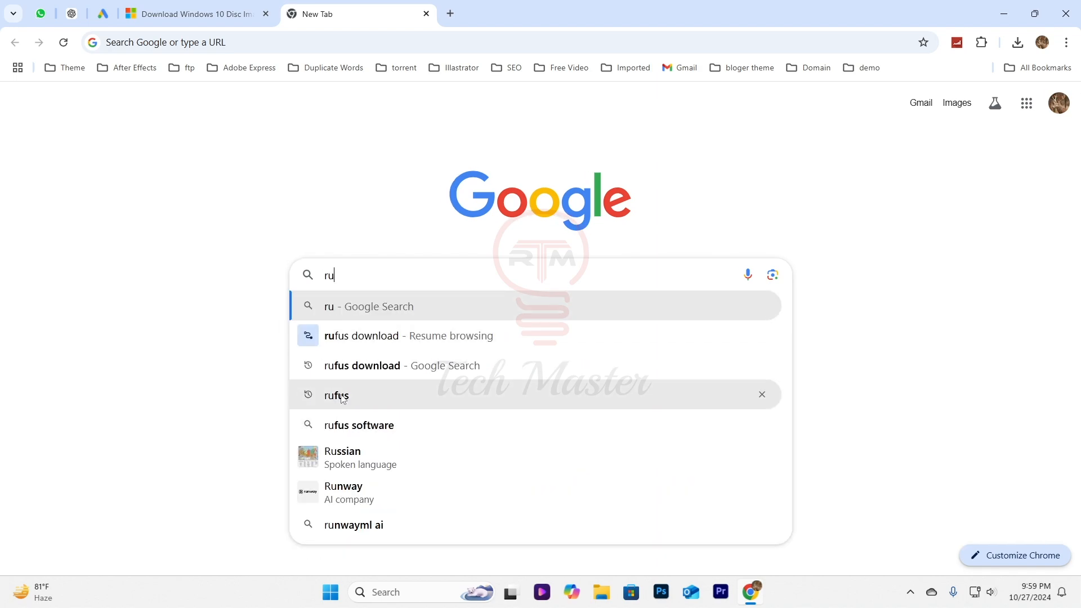
{"action": "key", "text": "Return"}
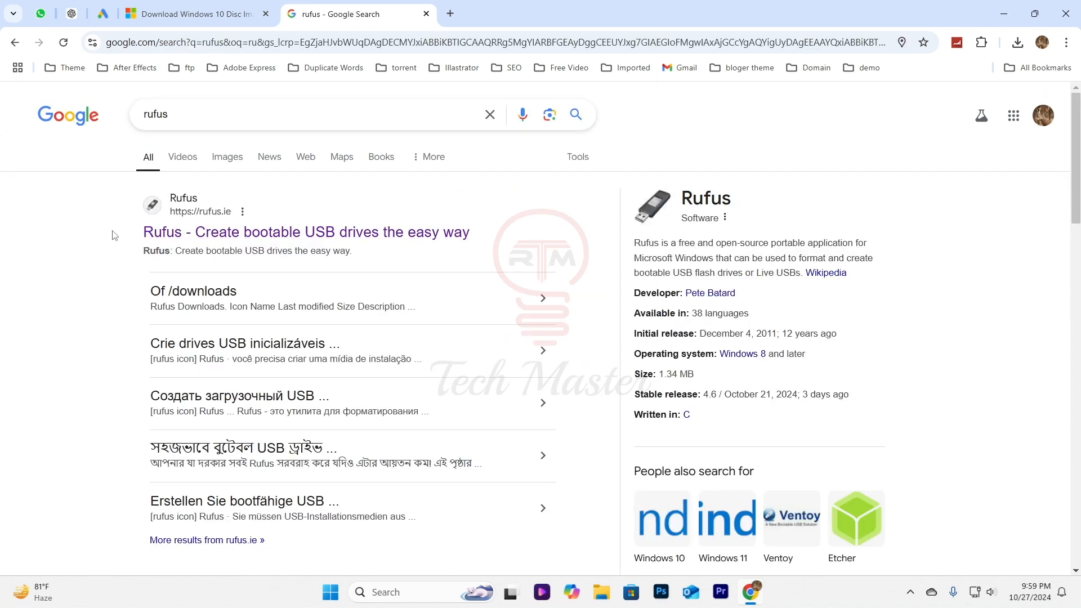
{"action": "left_click", "coordinate": [191, 237]}
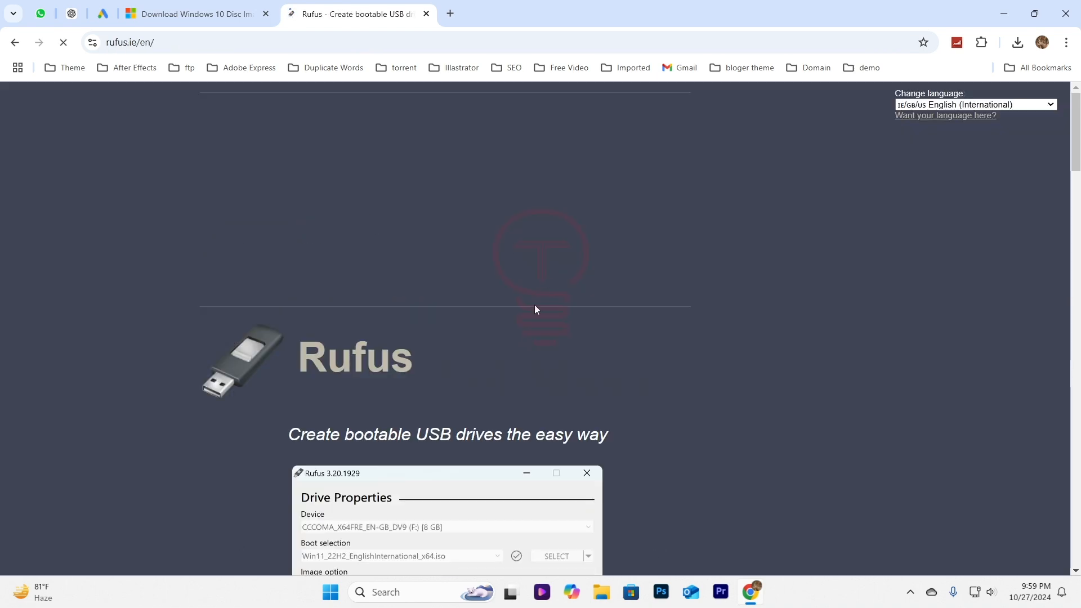
Download the standard Windows x64 release rufus-4.6.exe from the latest releases
{"action": "scroll", "coordinate": [552, 330], "scroll_direction": "down", "scroll_amount": 7}
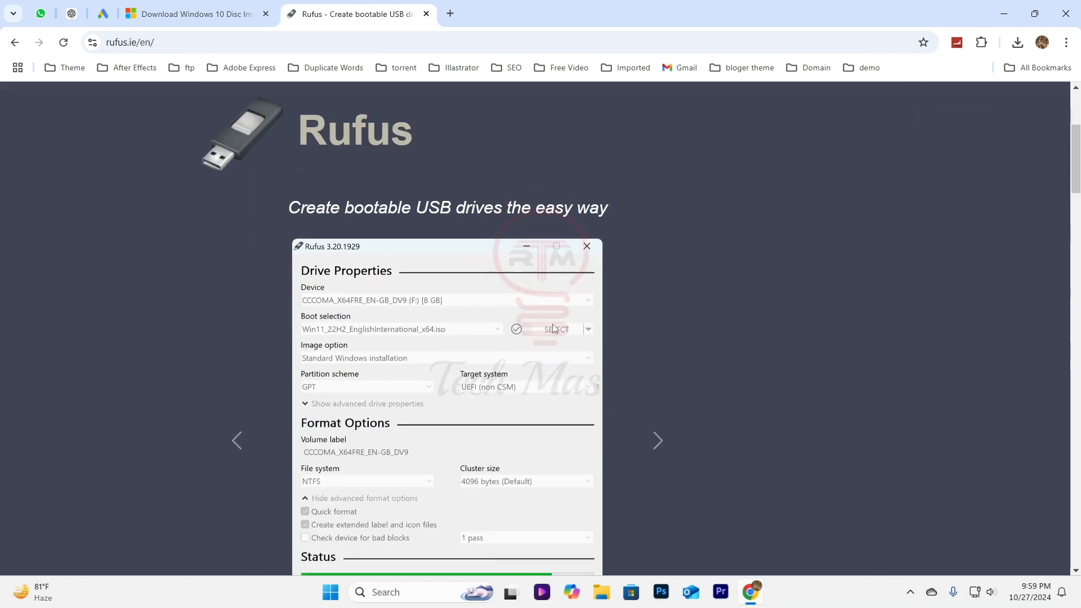
{"action": "scroll", "coordinate": [752, 311], "scroll_direction": "down", "scroll_amount": 2}
{"action": "scroll", "coordinate": [355, 329], "scroll_direction": "down", "scroll_amount": 7}
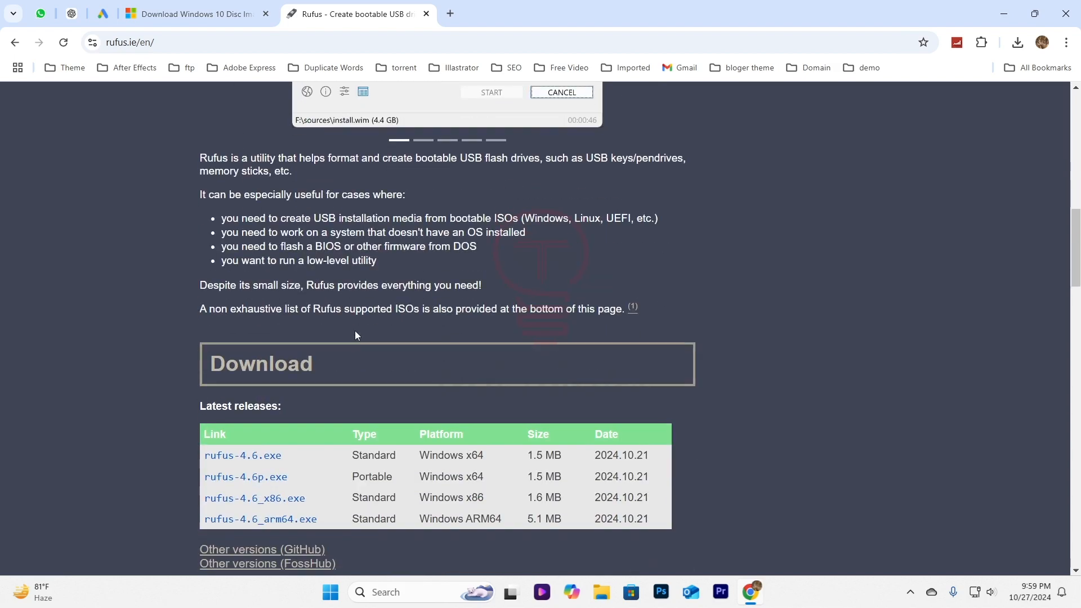
{"action": "left_click", "coordinate": [257, 255]}
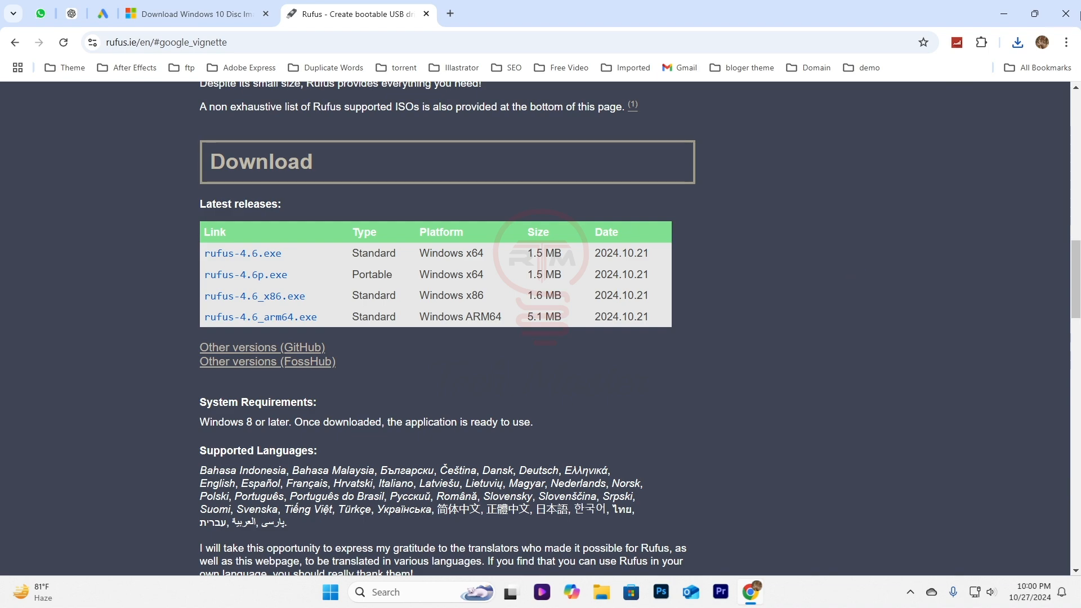
Switch to File Explorer and locate rufus-4.5.exe and the Windows 10 Version 22H2 ISO in the Downloads folder
{"action": "left_click", "coordinate": [602, 596]}
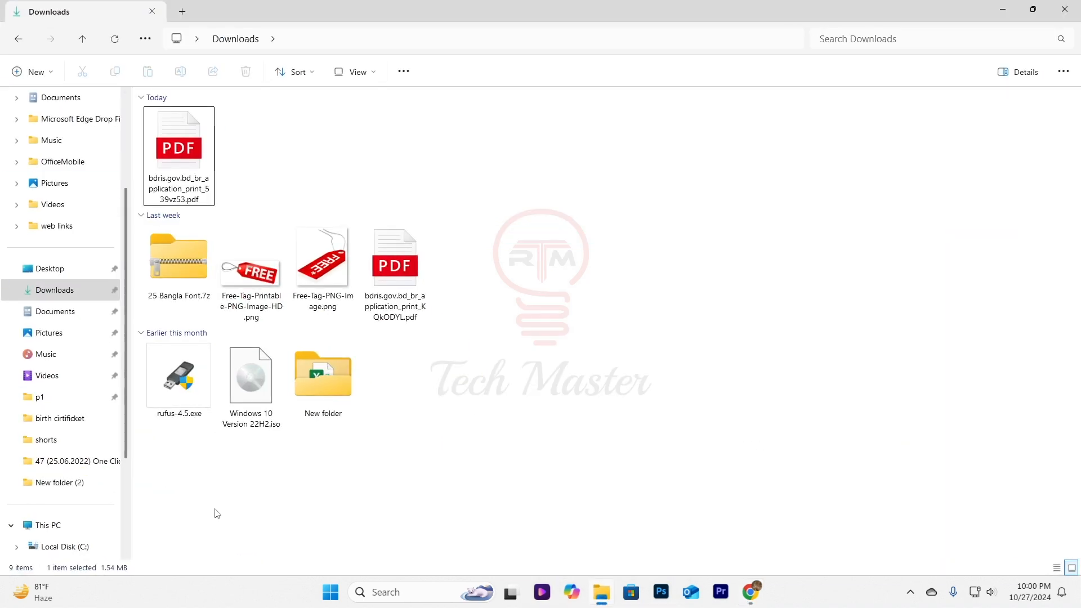
{"action": "left_click_drag", "start_coordinate": [247, 447], "coordinate": [177, 371]}
{"action": "left_click", "coordinate": [218, 523]}
{"action": "mouse_move", "coordinate": [181, 415]}
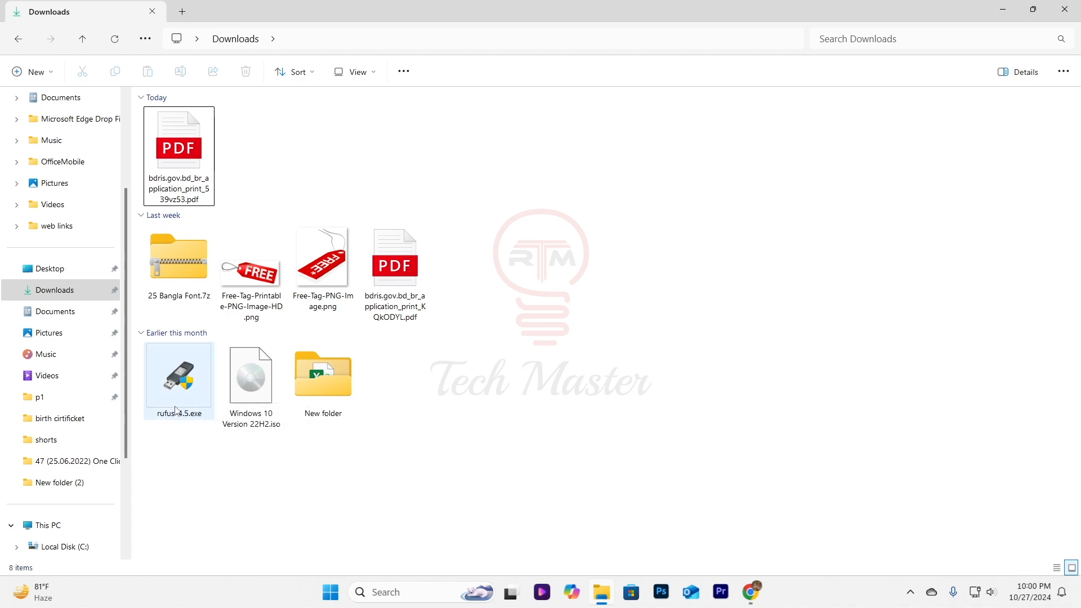
{"action": "mouse_move", "coordinate": [178, 395]}
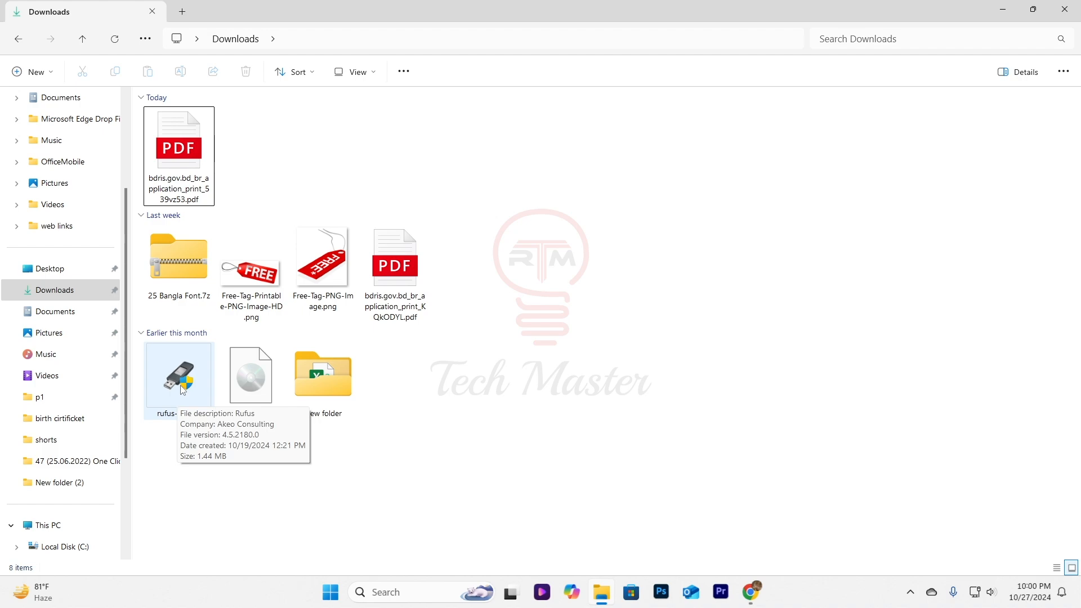
Launch rufus-4.5.exe from the Downloads folder and choose the 120 GB USB drive (H:) as the device
{"action": "double_click", "coordinate": [180, 385]}
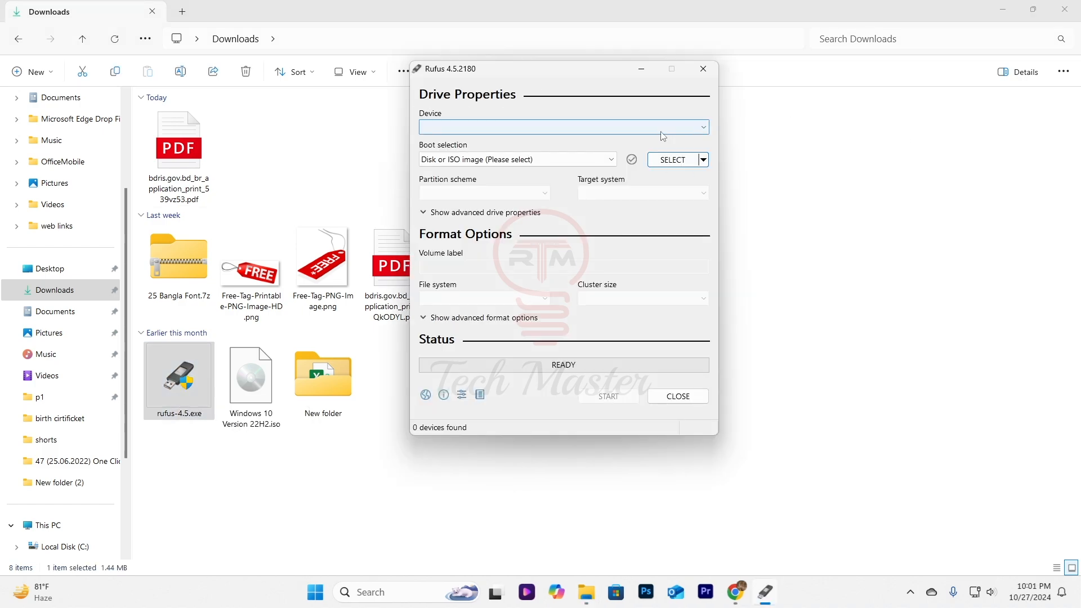
{"action": "left_click", "coordinate": [469, 128]}
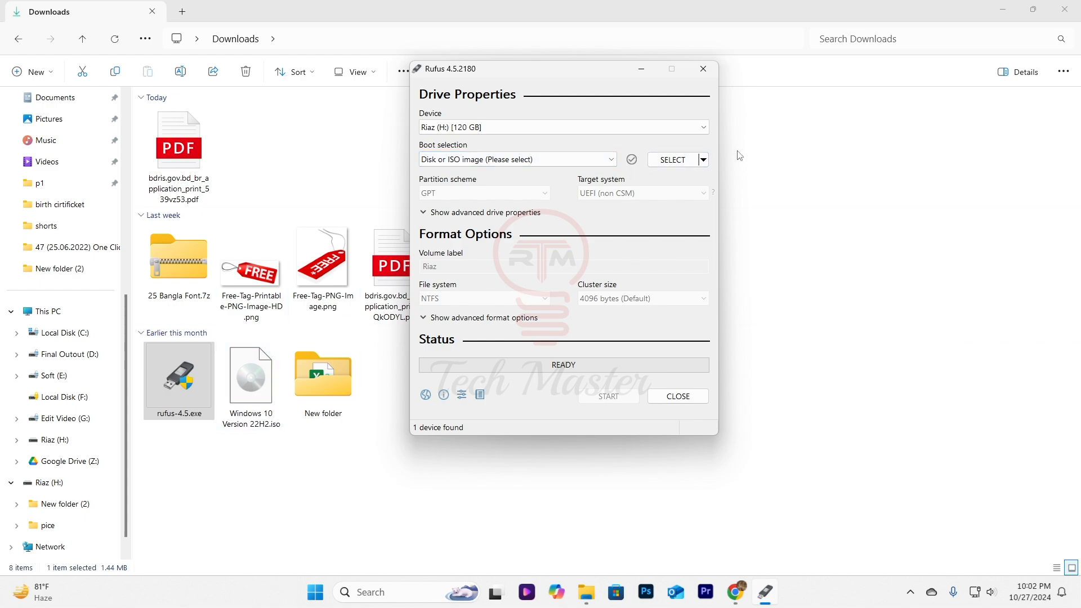
Load Windows 10 Version 22H2.iso from the Downloads folder as the boot image
{"action": "left_click", "coordinate": [678, 160]}
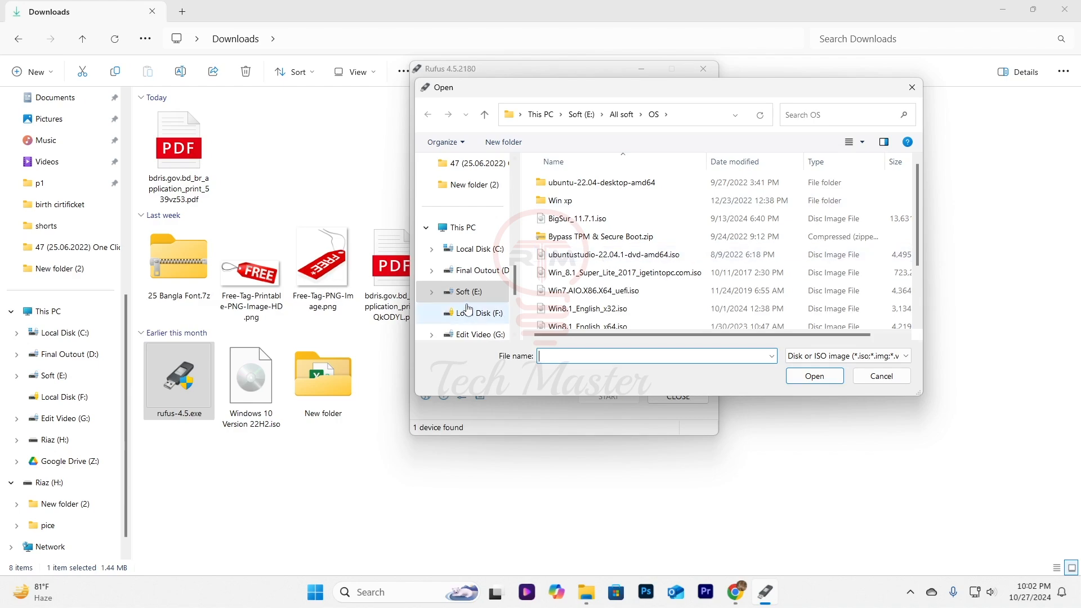
{"action": "scroll", "coordinate": [467, 308], "scroll_direction": "up", "scroll_amount": 5}
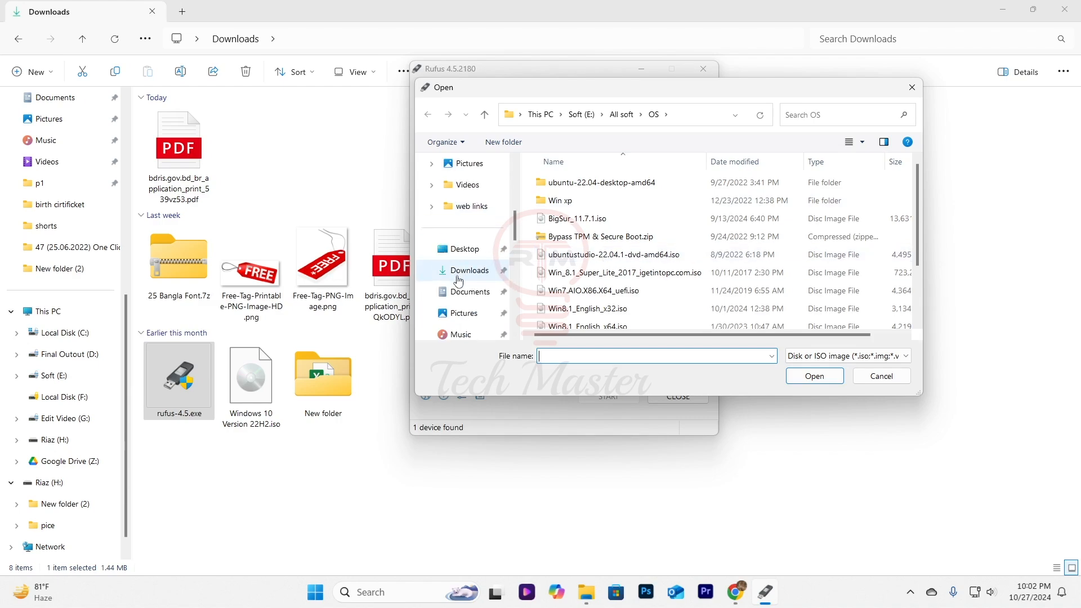
{"action": "left_click", "coordinate": [459, 276]}
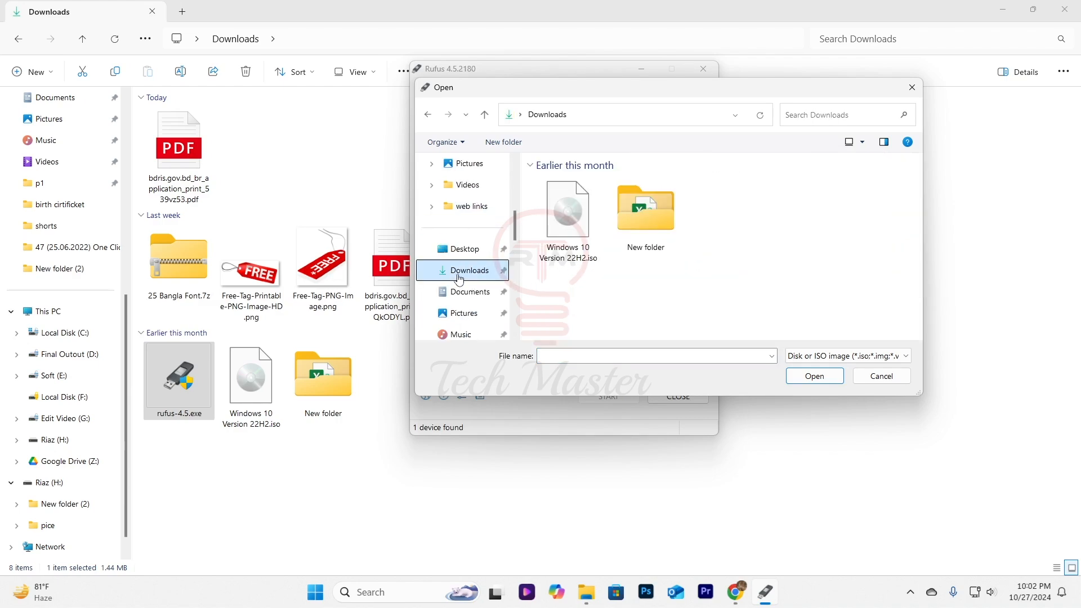
{"action": "left_click", "coordinate": [578, 212]}
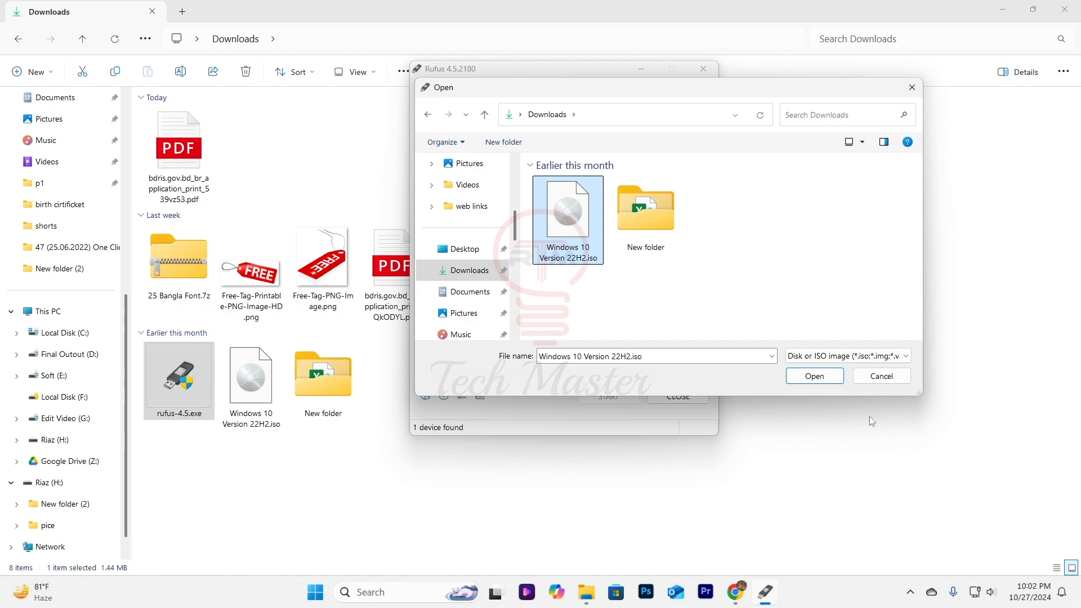
{"action": "left_click", "coordinate": [814, 377]}
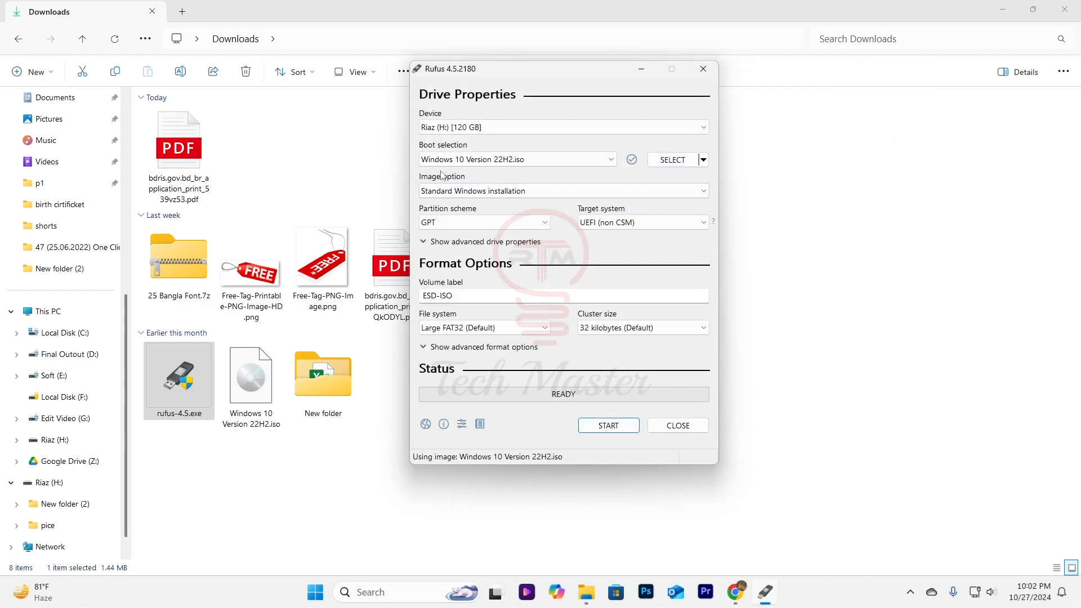
Set the image option to Windows To Go and start creating the bootable drive
{"action": "left_click", "coordinate": [461, 192]}
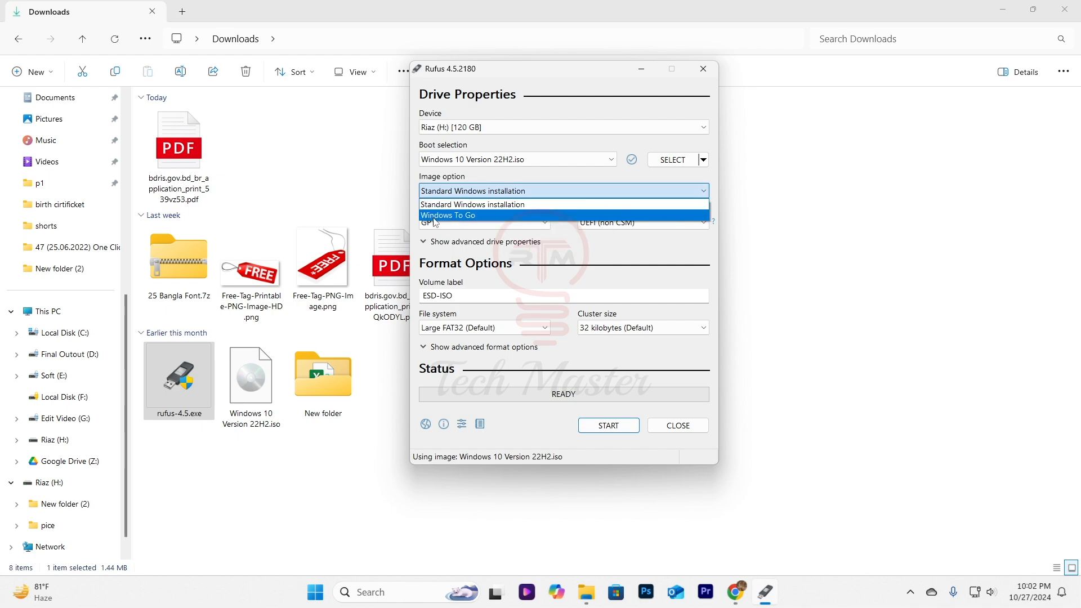
{"action": "left_click", "coordinate": [467, 217]}
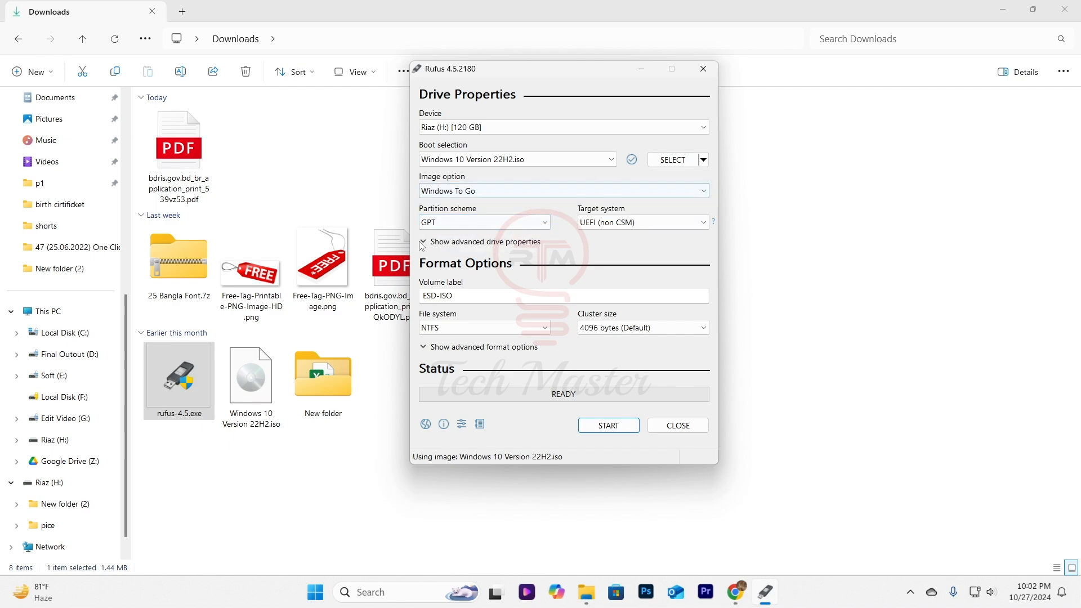
{"action": "left_click", "coordinate": [626, 429]}
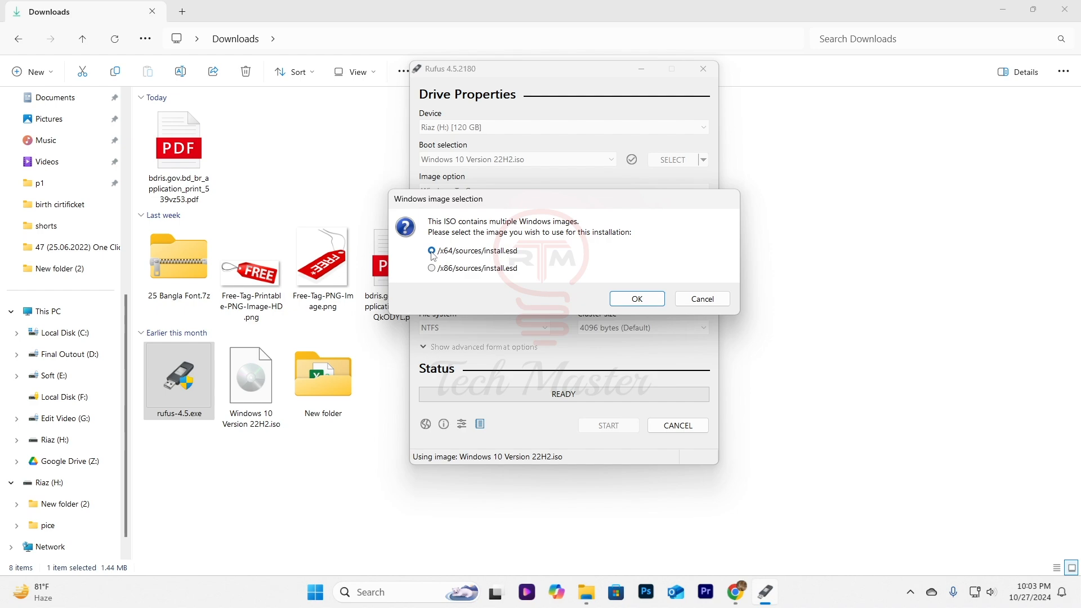
Choose the /x64/sources/install.esd image and Windows 10 Pro as the version to install
{"action": "left_click", "coordinate": [637, 299]}
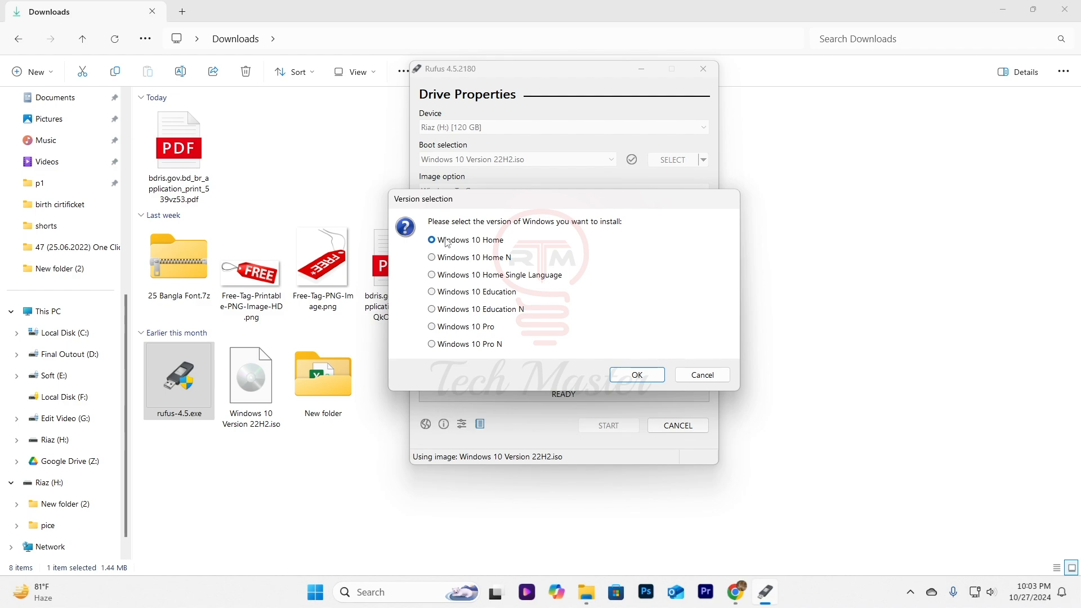
{"action": "left_click", "coordinate": [433, 328]}
{"action": "left_click", "coordinate": [637, 375]}
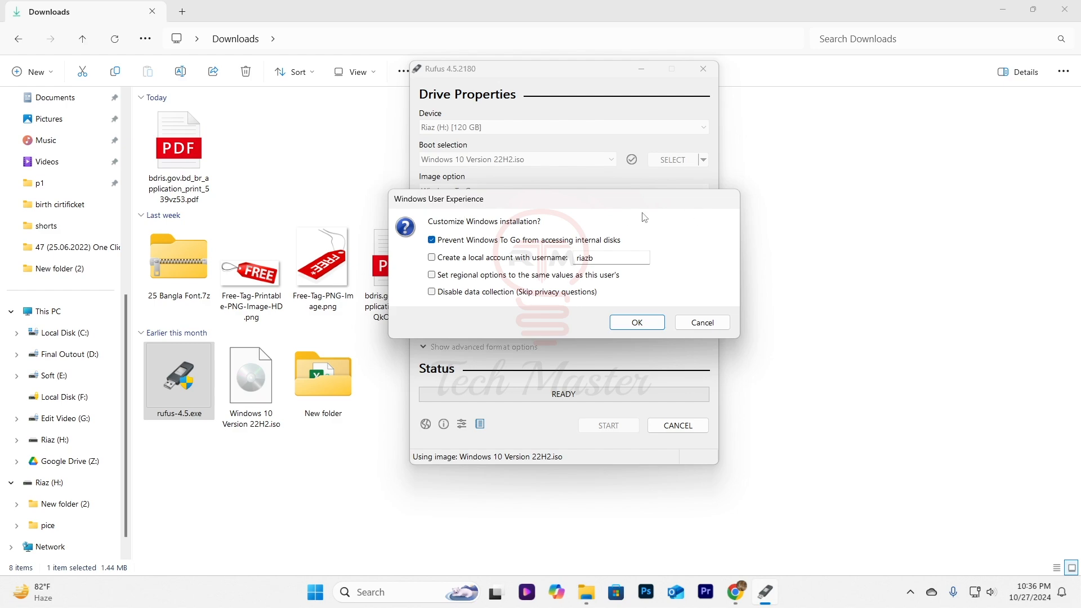
Toggle the internal-disk access, local account, regional options and data collection customizations, and confirm erasing all data on the 120 GB drive
{"action": "left_click", "coordinate": [432, 241]}
{"action": "left_click", "coordinate": [432, 258]}
{"action": "left_click_drag", "start_coordinate": [620, 260], "coordinate": [572, 259]}
{"action": "left_click", "coordinate": [432, 275]}
{"action": "left_click", "coordinate": [432, 293]}
{"action": "left_click", "coordinate": [637, 323]}
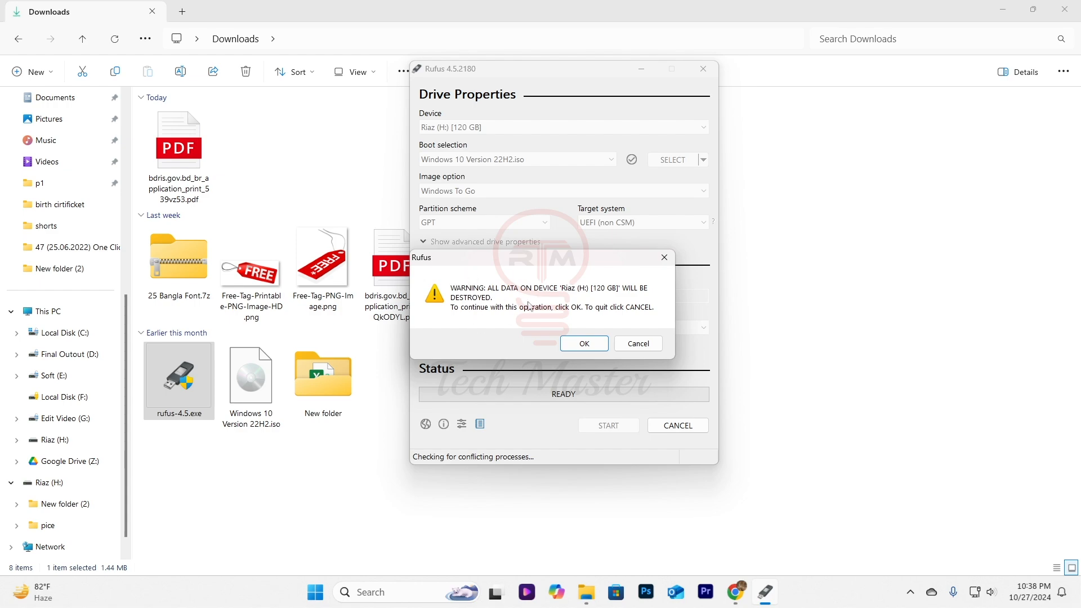
{"action": "left_click", "coordinate": [584, 343]}
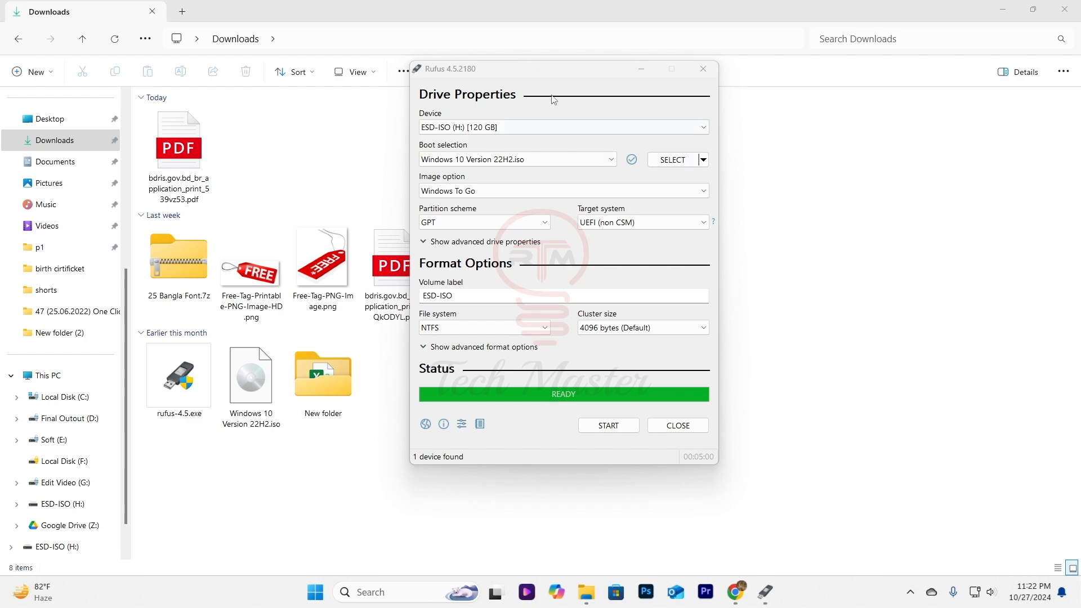
Close Rufus and examine the Windows files written to the ESD-ISO (H:) drive in File Explorer
{"action": "left_click", "coordinate": [710, 74]}
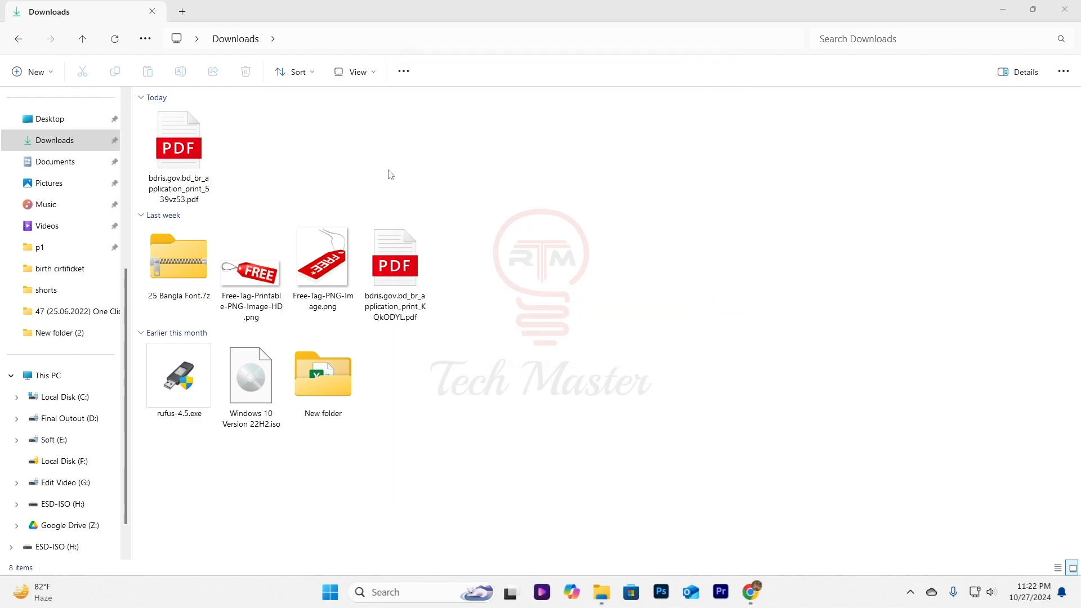
{"action": "left_click", "coordinate": [62, 547]}
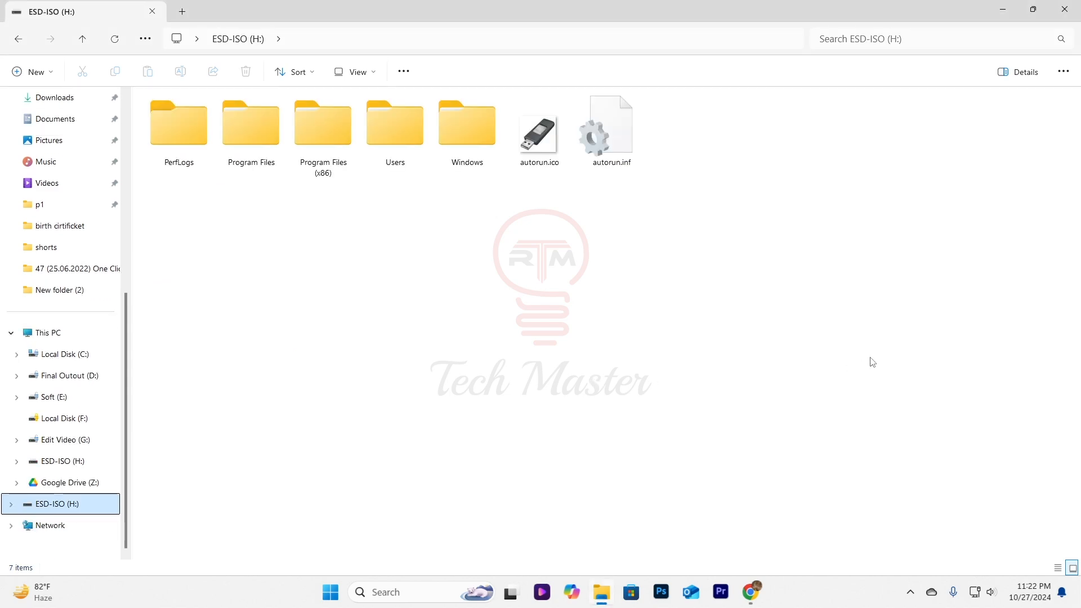
{"action": "left_click_drag", "start_coordinate": [874, 333], "coordinate": [169, 136]}
{"action": "left_click", "coordinate": [386, 387]}
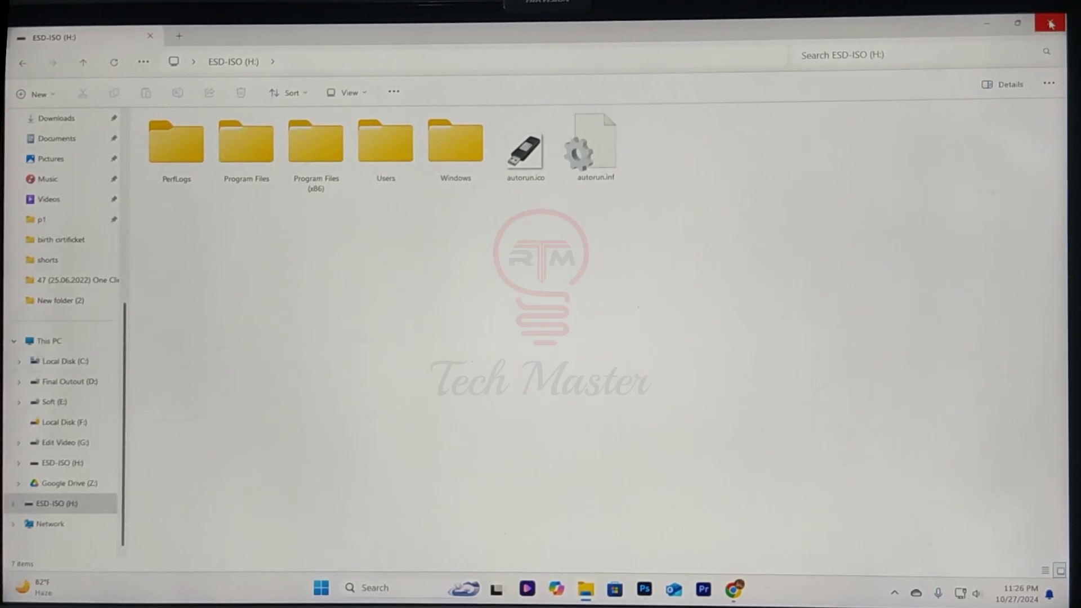
Close File Explorer and restart the computer
{"action": "left_click", "coordinate": [1051, 22]}
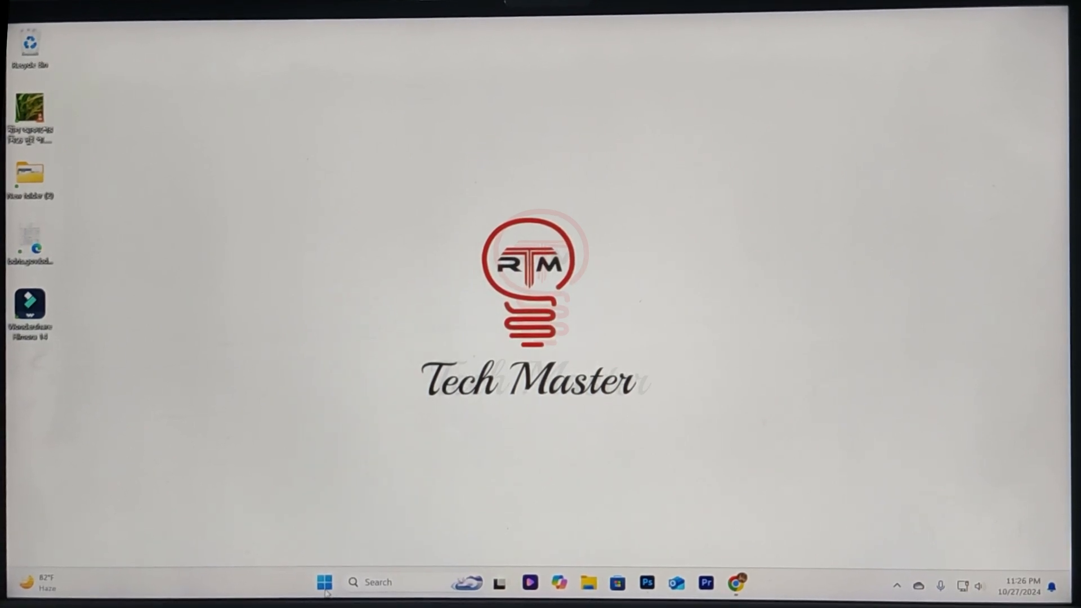
{"action": "key", "text": "super+x"}
{"action": "mouse_move", "coordinate": [363, 523]}
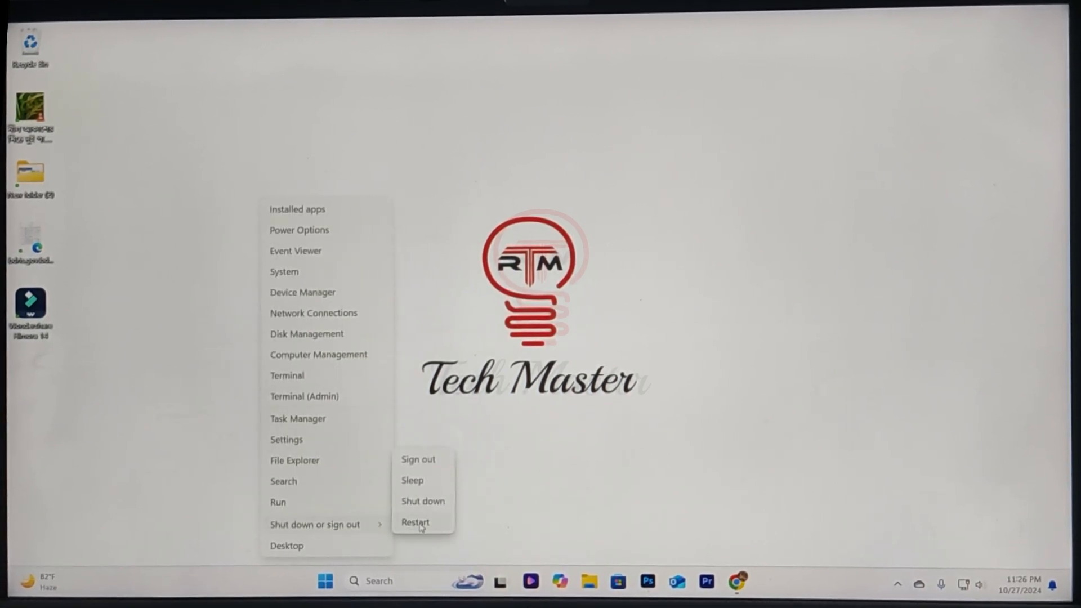
{"action": "left_click", "coordinate": [420, 525]}
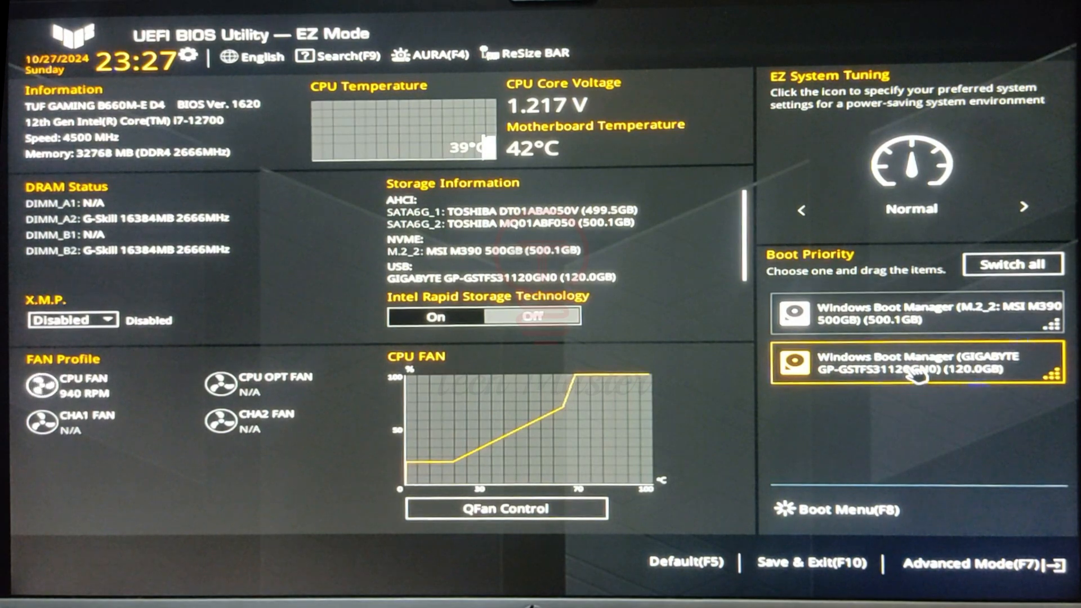
Move the GIGABYTE 120.0GB Windows Boot Manager to first place in the BIOS boot priority, then save and reset
{"action": "left_click_drag", "start_coordinate": [916, 374], "coordinate": [926, 331]}
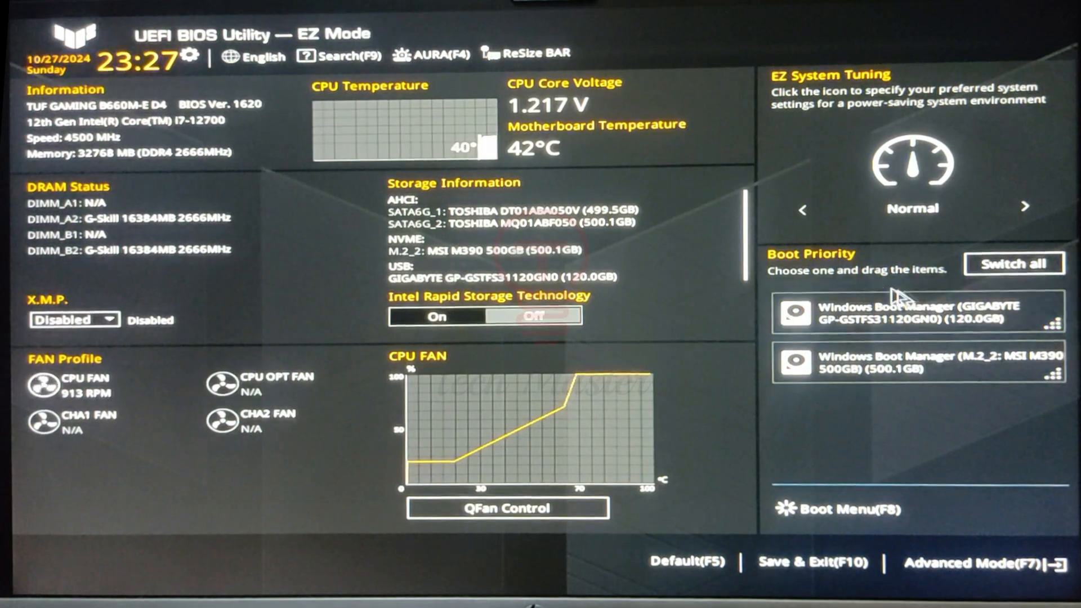
{"action": "left_click", "coordinate": [836, 563]}
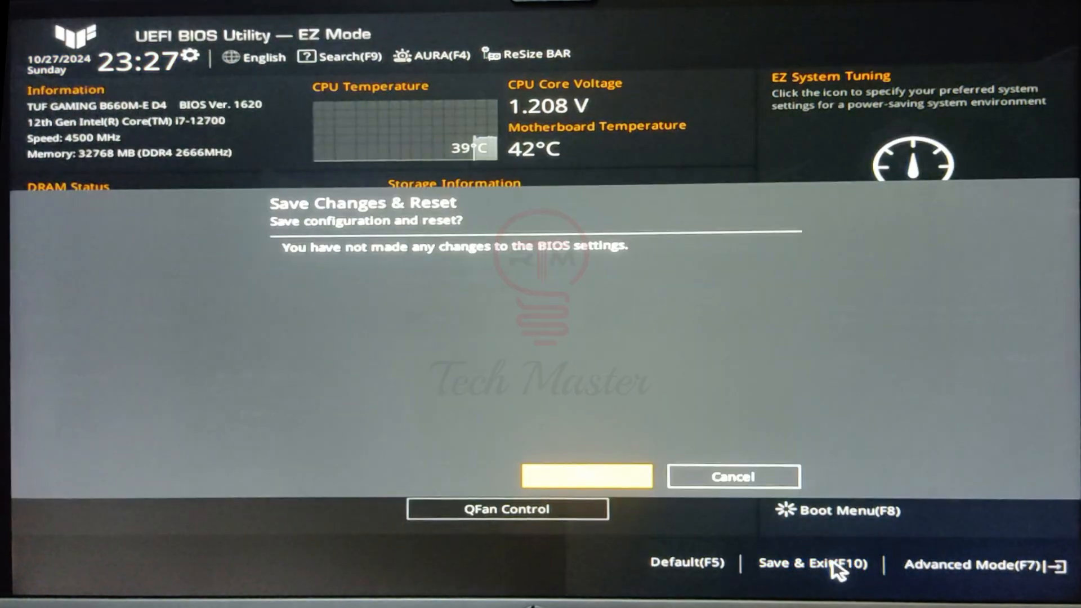
{"action": "left_click", "coordinate": [591, 478]}
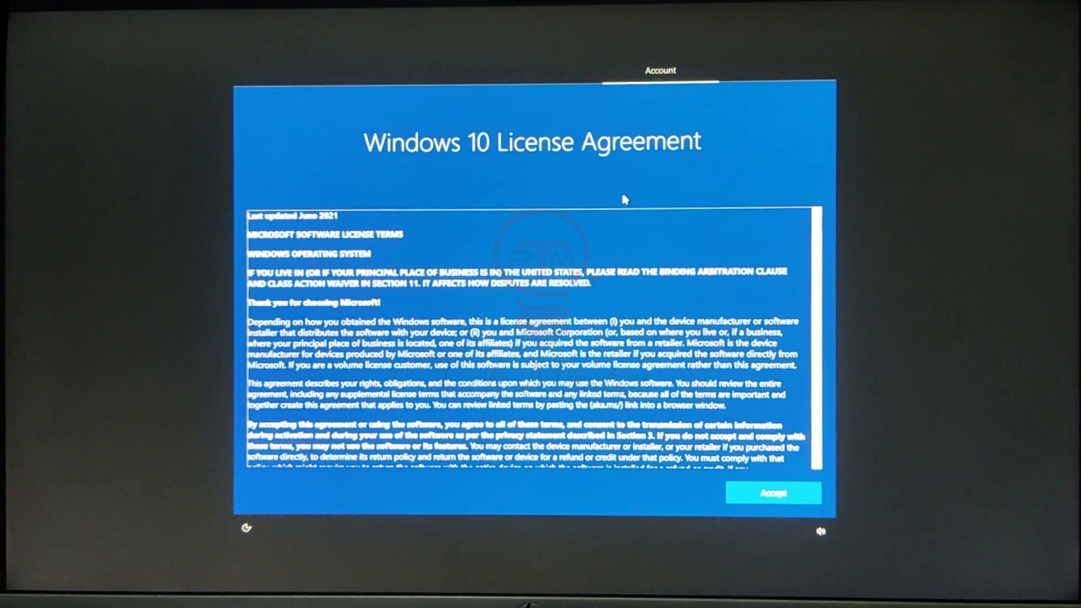
Accept the Windows 10 License Agreement and dismiss the network discovery prompt on the new desktop
{"action": "left_click", "coordinate": [772, 494]}
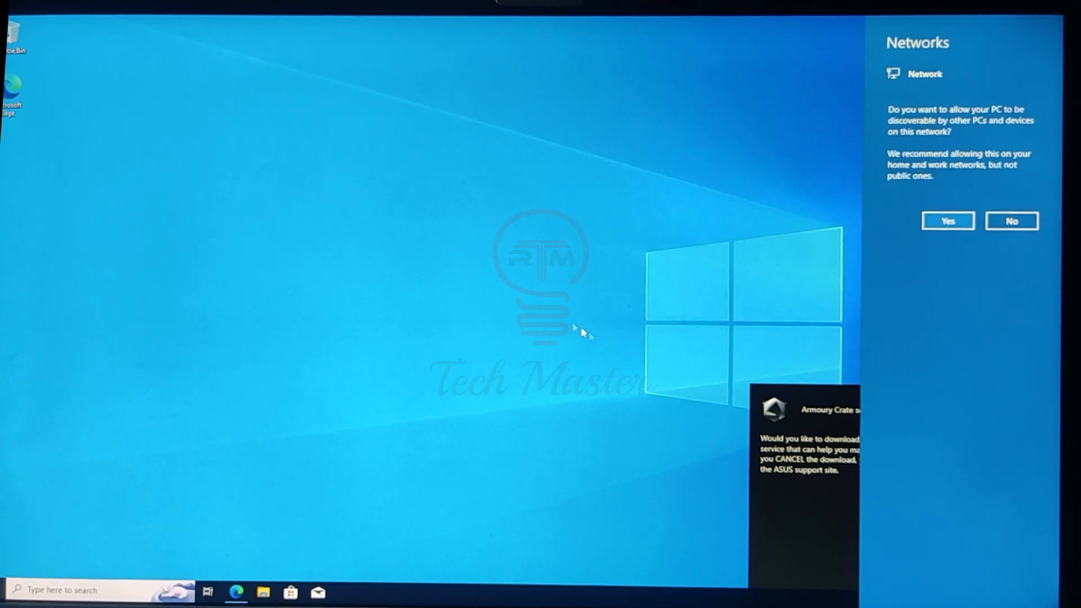
{"action": "left_click", "coordinate": [537, 284]}
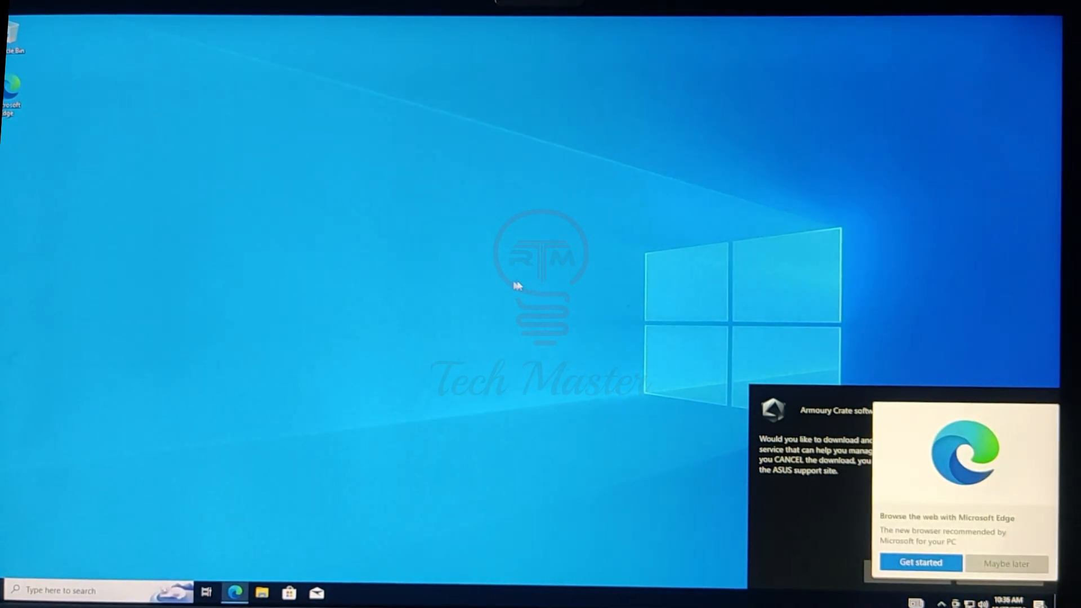